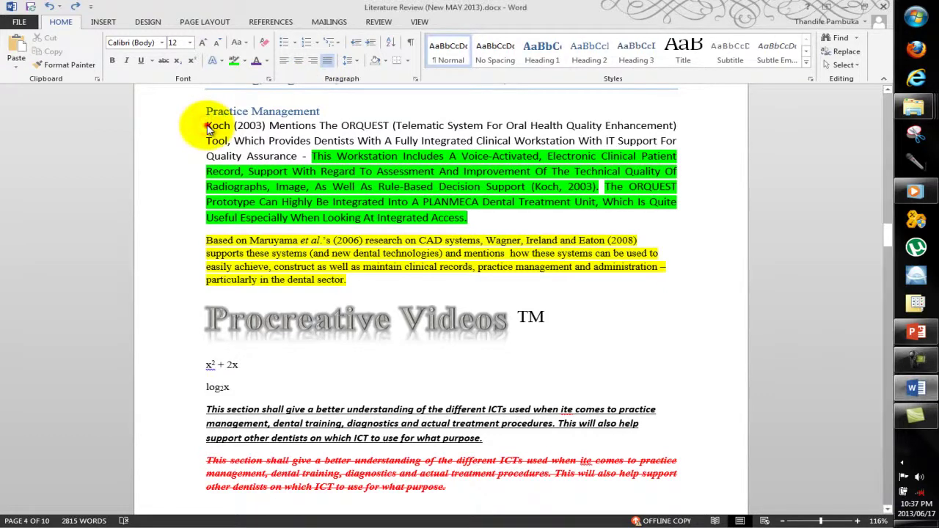
- Go to the Diagnostics section on page 5 of the literature review
drag(207, 127, 470, 222)
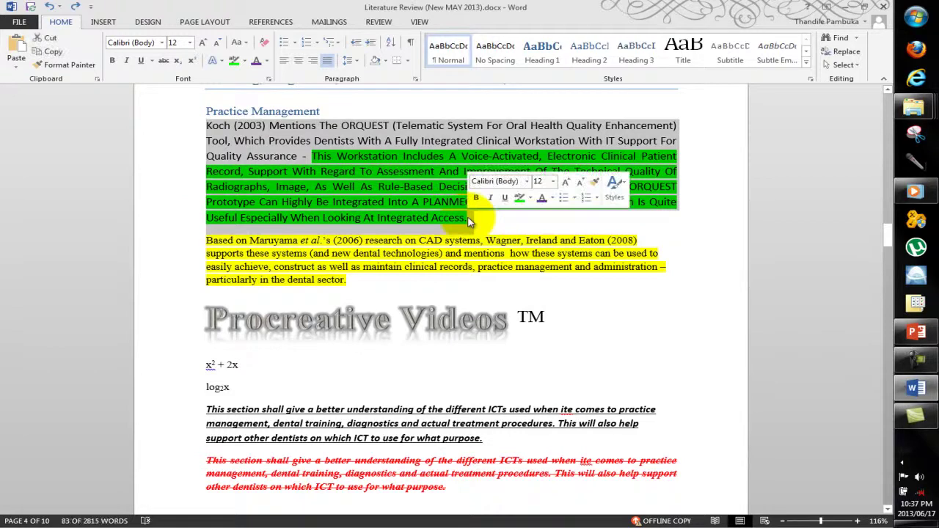
click(469, 222)
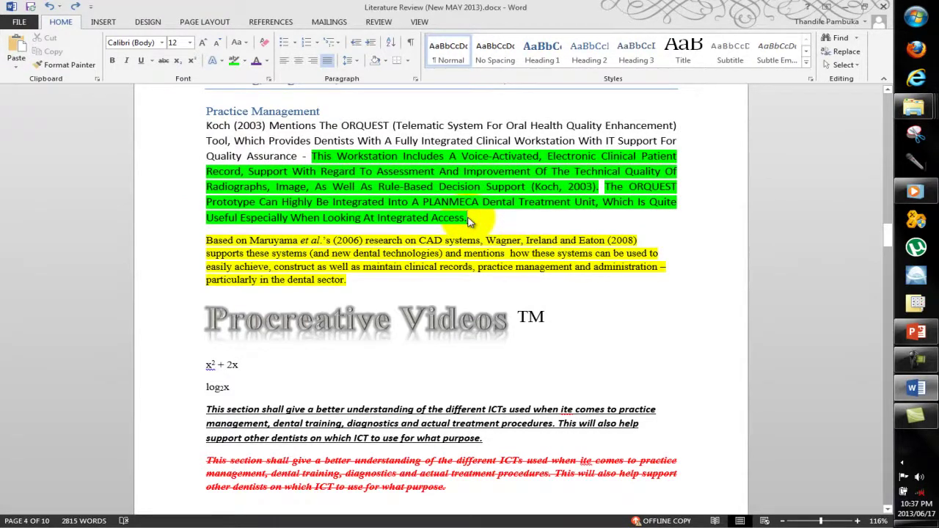
scroll(469, 220, down, 8)
scroll(466, 217, down, 9)
scroll(469, 226, down, 2)
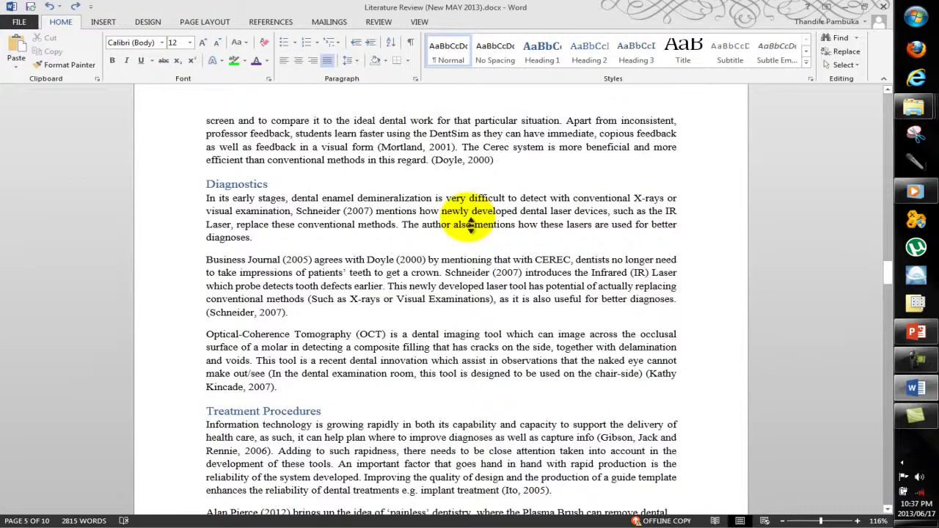
drag(266, 241, 206, 206)
click(377, 301)
click(311, 310)
drag(311, 310, 208, 266)
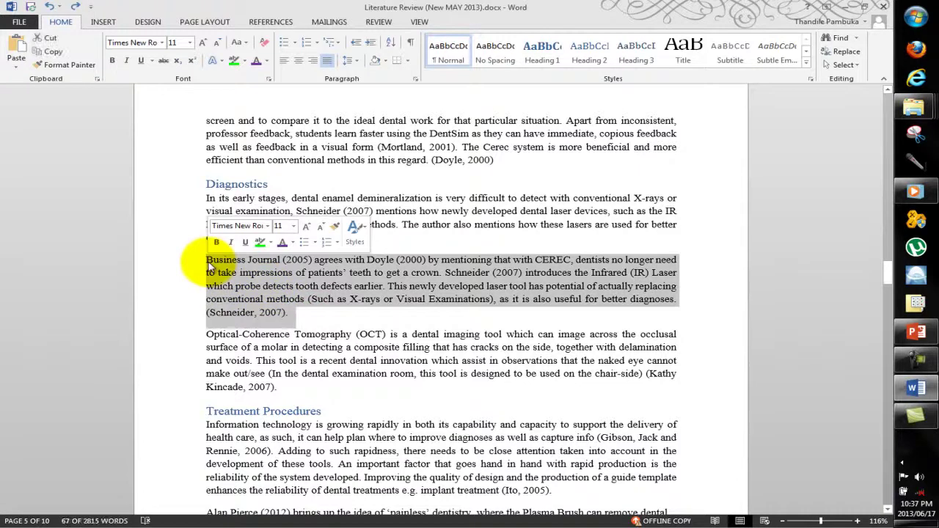
click(209, 265)
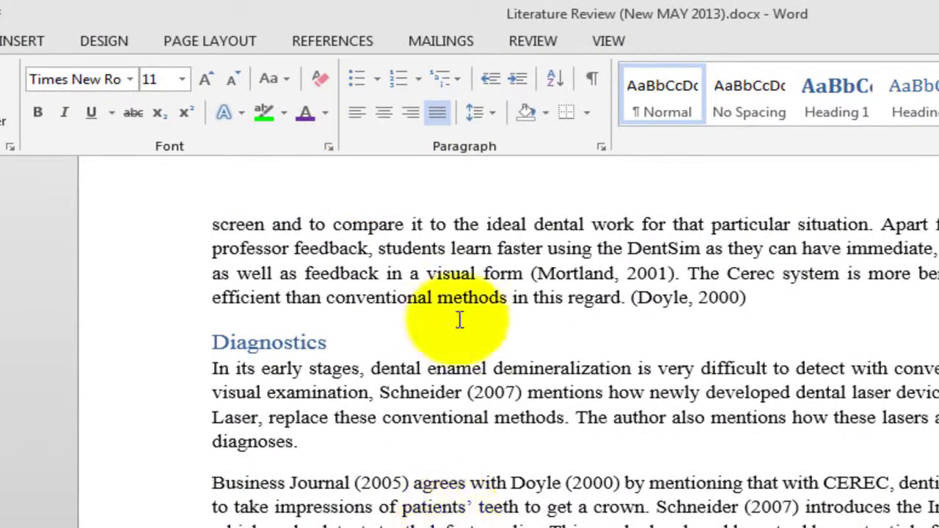
drag(341, 418, 376, 527)
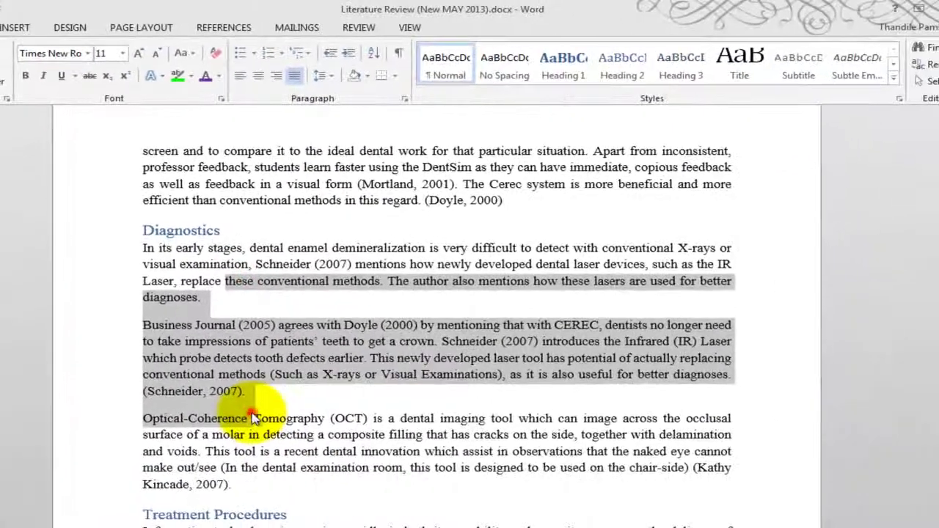
click(252, 417)
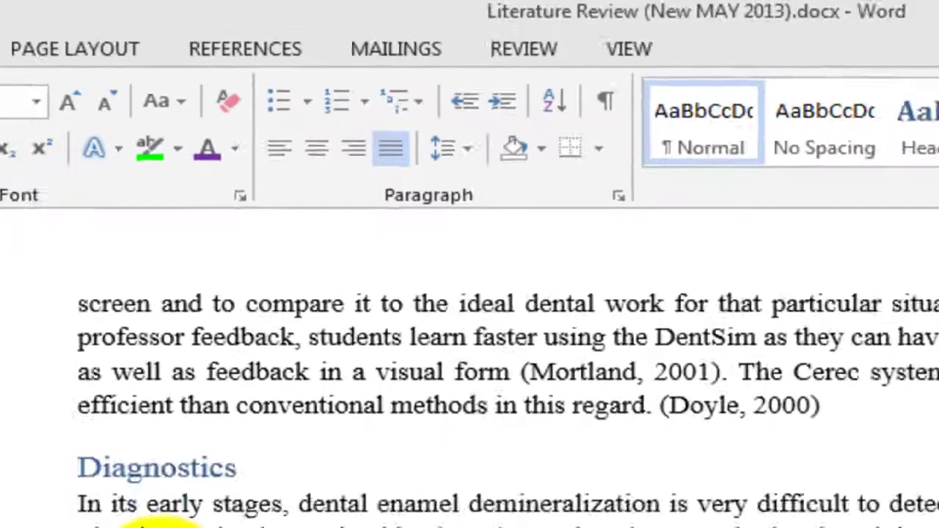
drag(218, 277, 211, 350)
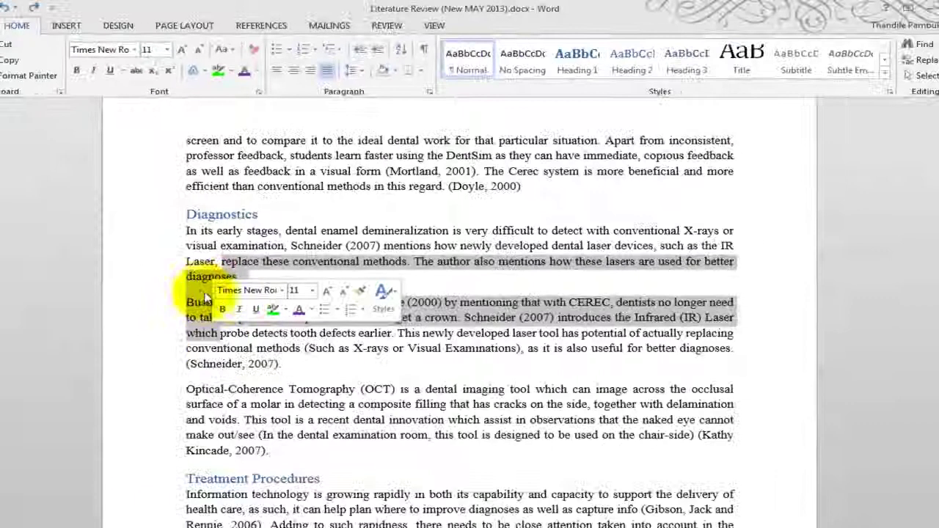
click(200, 291)
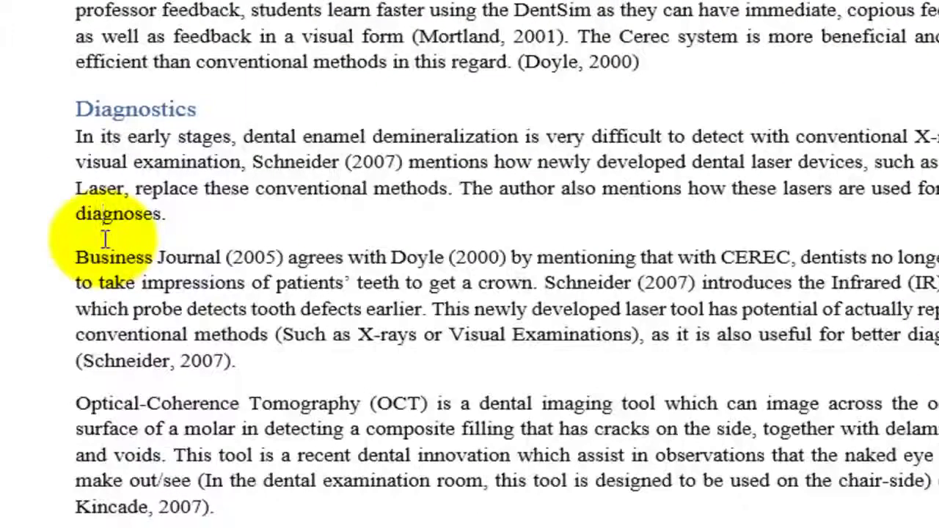
drag(30, 136, 169, 235)
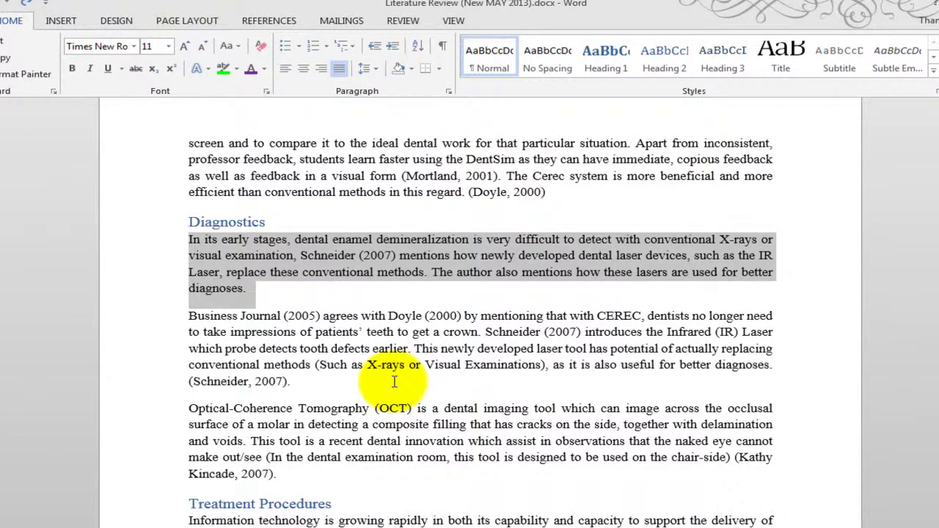
drag(335, 382, 193, 314)
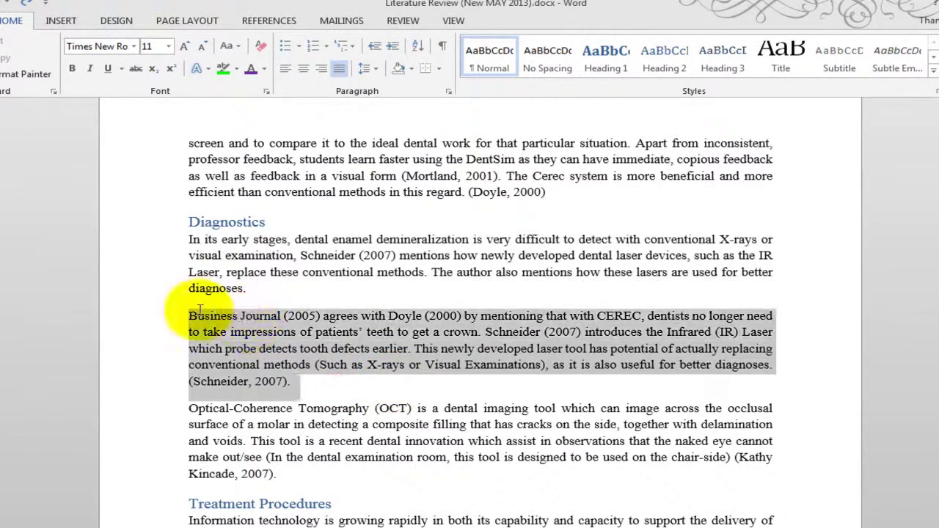
click(379, 378)
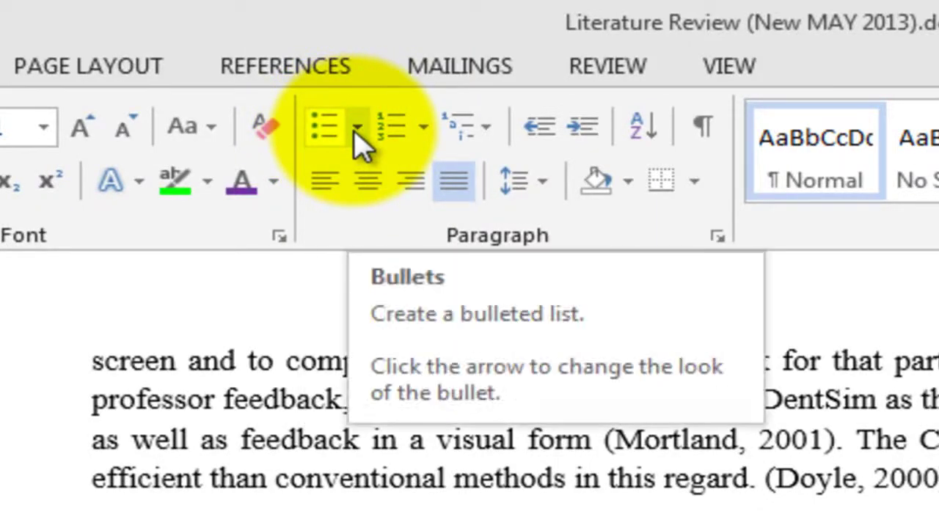
click(357, 131)
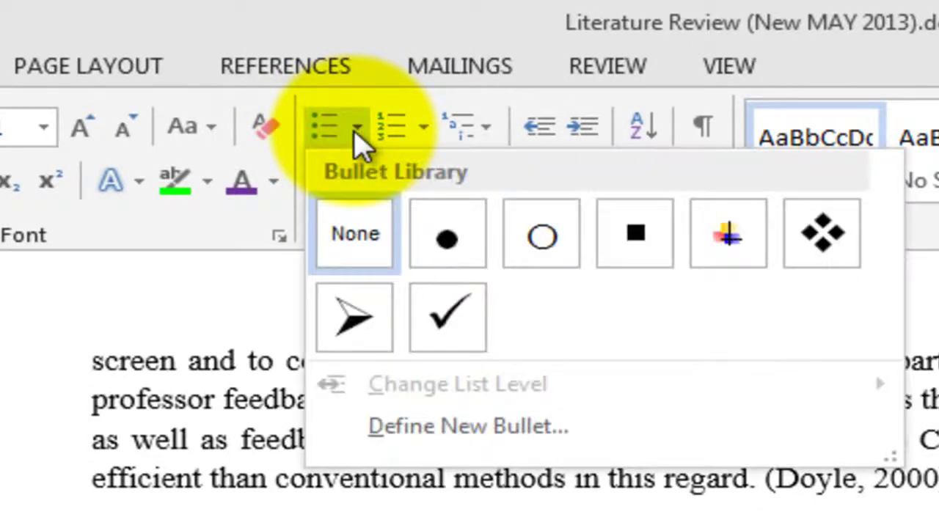
click(358, 133)
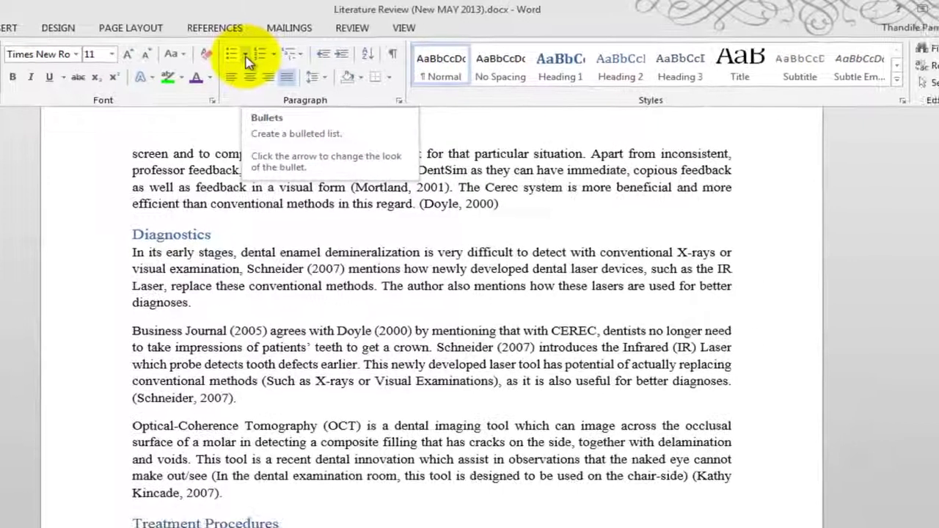
drag(192, 302, 134, 266)
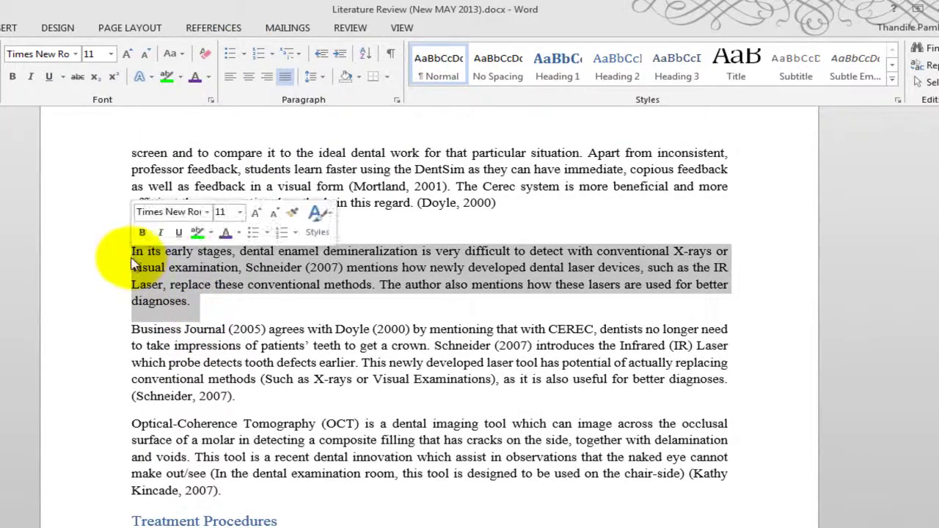
click(194, 301)
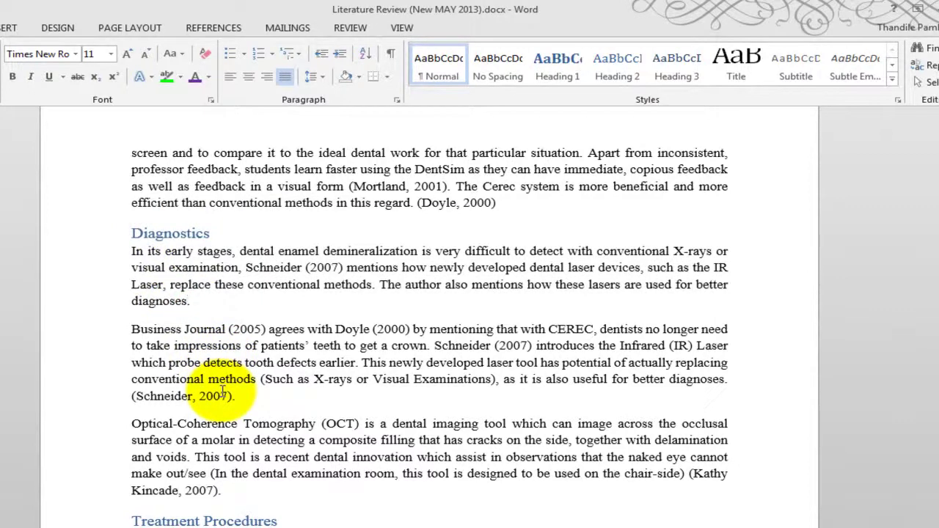
drag(224, 491, 132, 313)
click(132, 362)
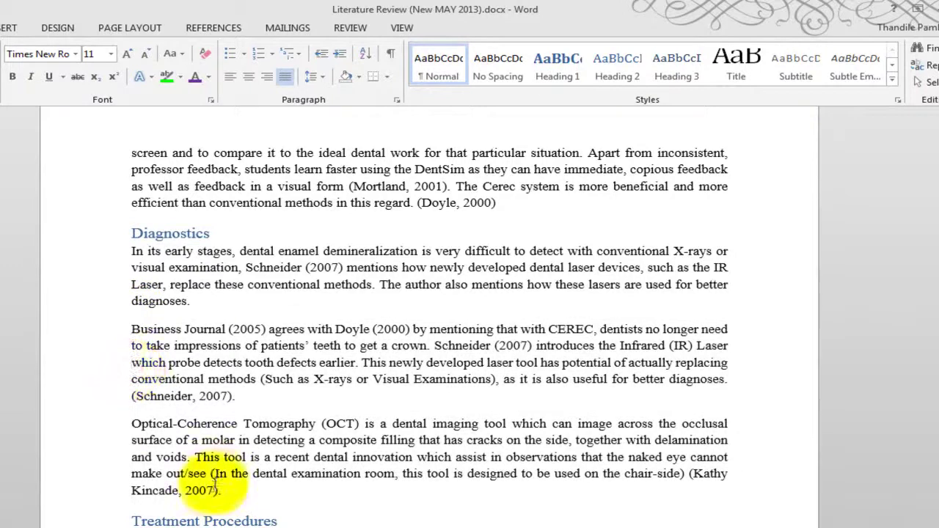
drag(225, 493, 137, 362)
click(136, 362)
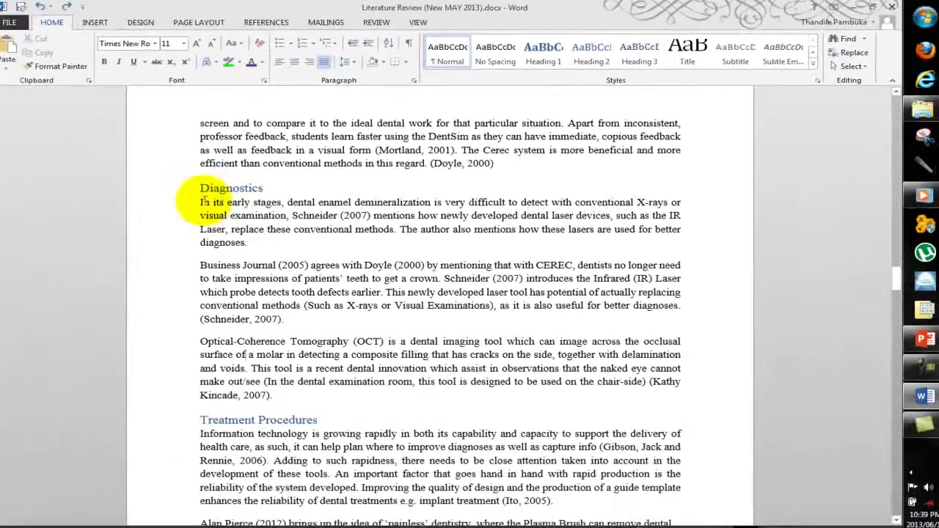
- Format the three paragraphs under the Diagnostics heading as a bulleted list with solid round bullets
drag(131, 250, 173, 291)
drag(236, 228, 314, 390)
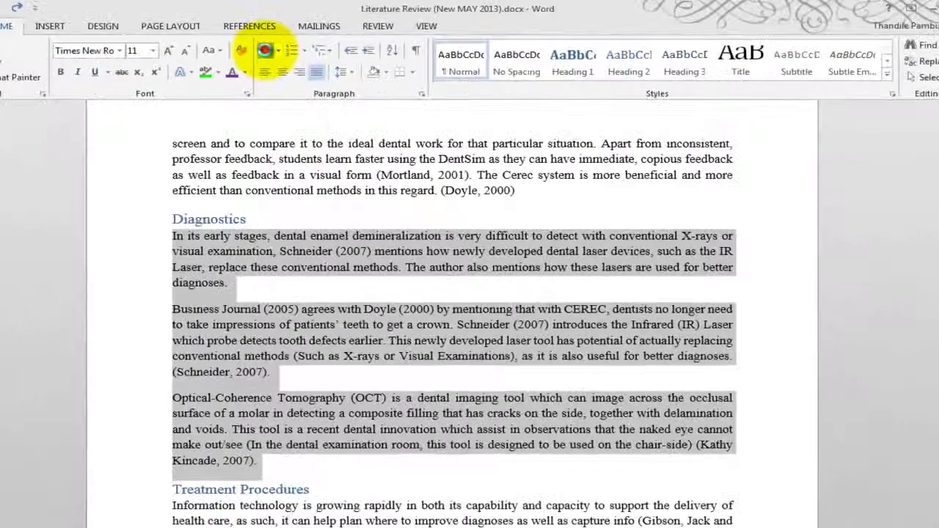
click(280, 82)
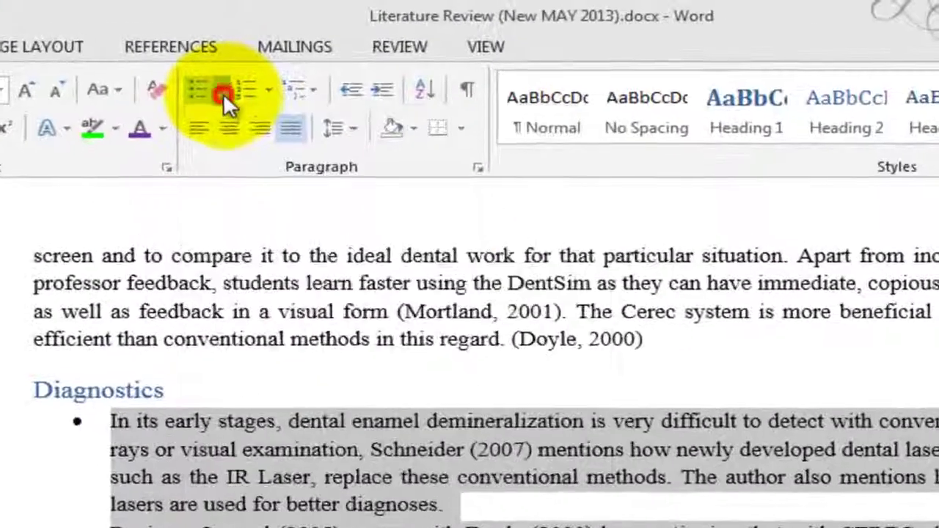
- Try the second list level with hollow round bullets on the three Diagnostics items, and undo the level change
click(278, 51)
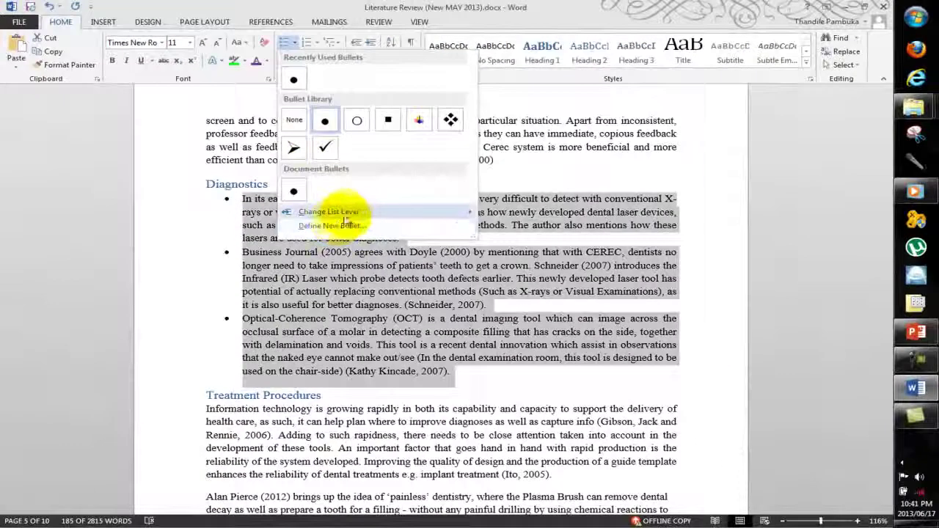
mouse_move(385, 286)
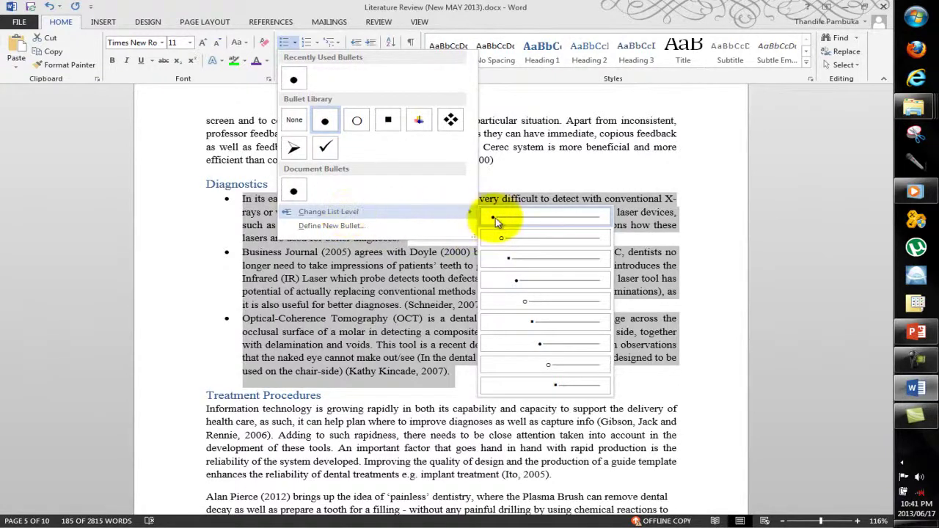
click(533, 238)
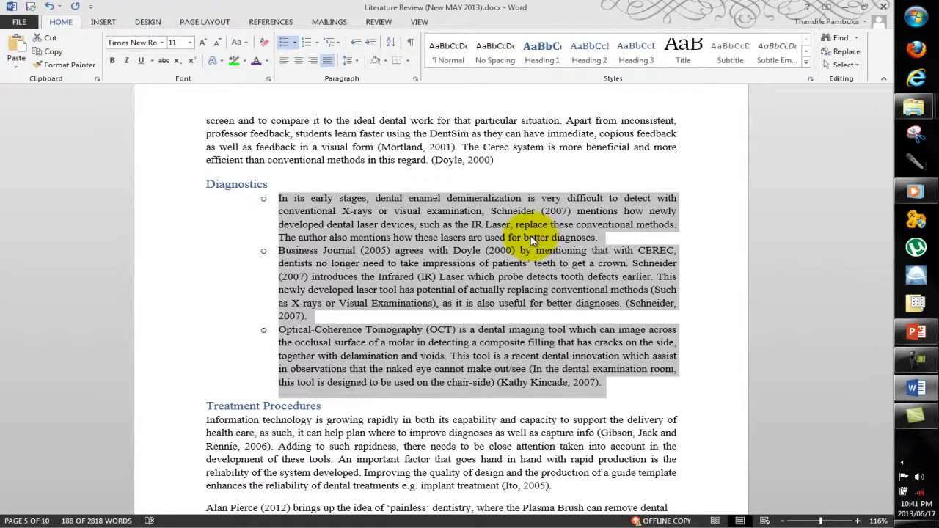
key(ctrl+z)
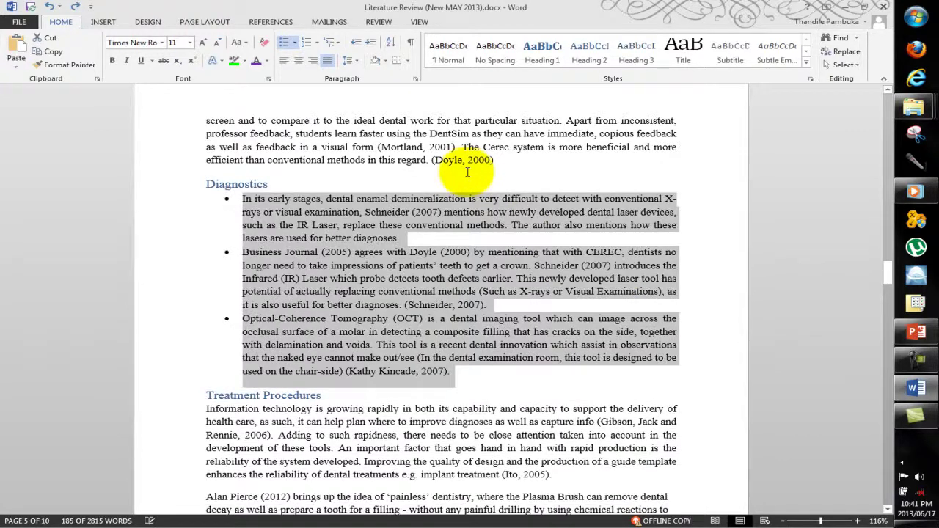
- Preview other bullet styles on the Diagnostics list and open the symbol chooser for defining a new bullet
click(296, 44)
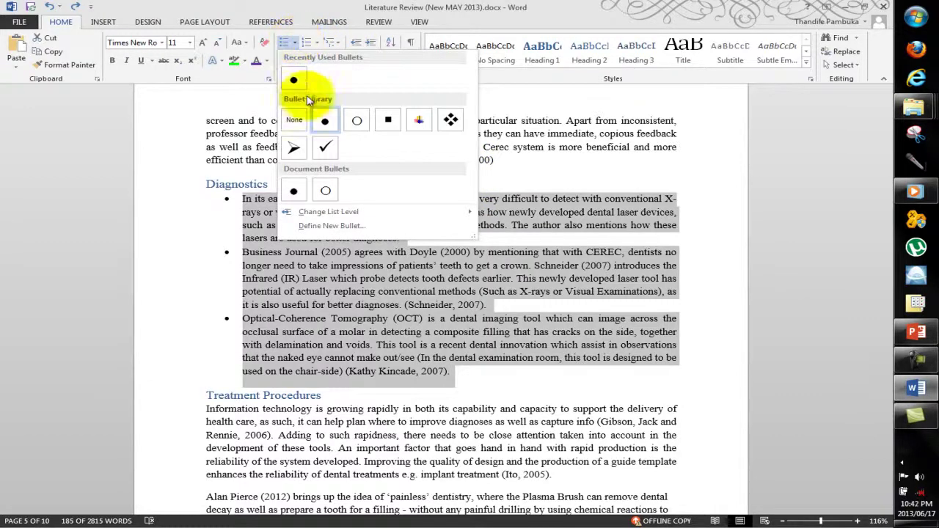
mouse_move(367, 215)
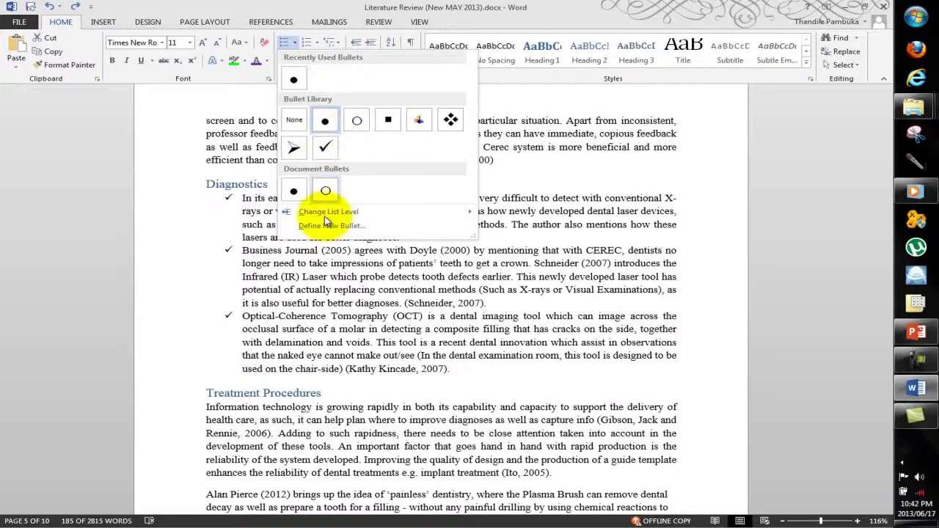
mouse_move(325, 219)
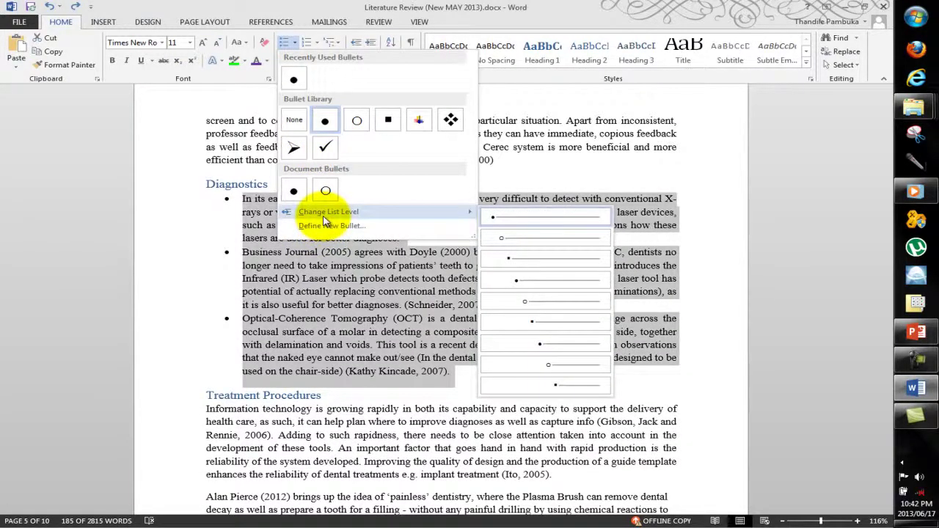
click(327, 225)
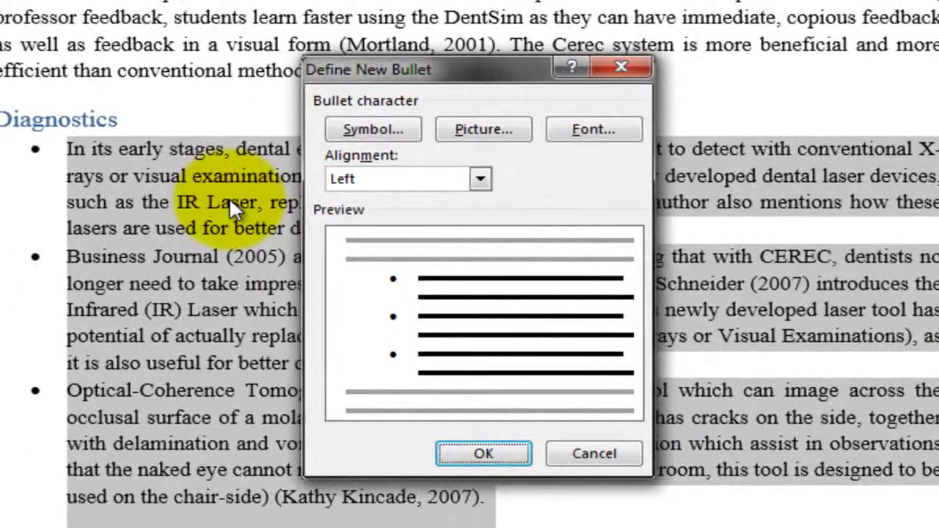
click(394, 122)
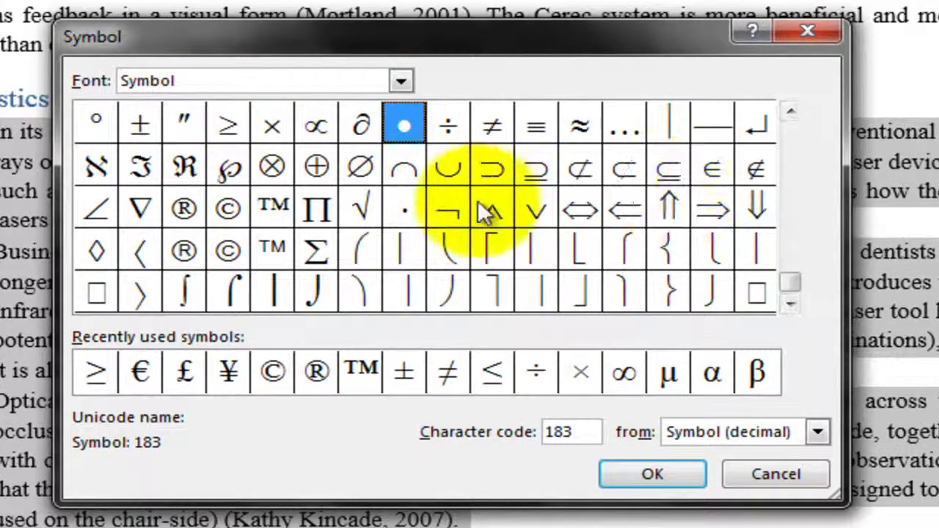
- Browse the Symbol font's characters for a new bullet, trying the diamond, heart and double left arrow
drag(788, 283, 789, 268)
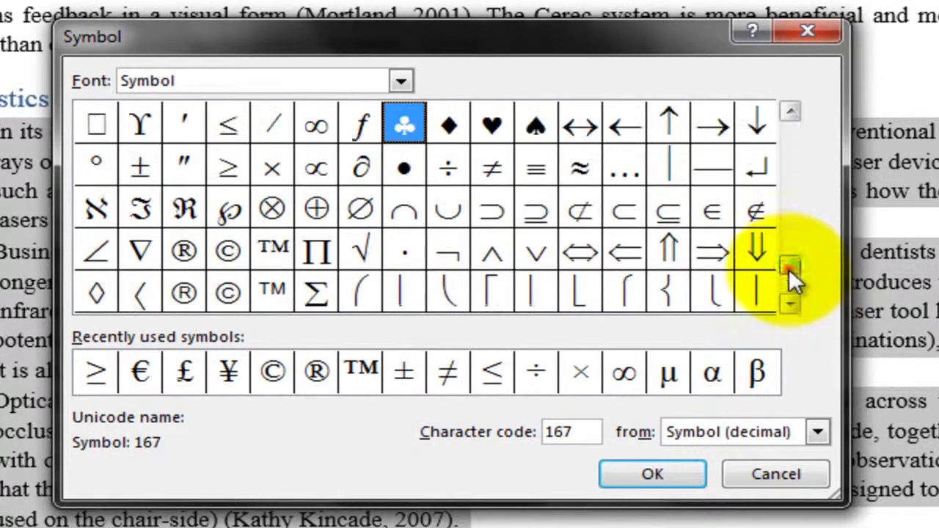
click(449, 126)
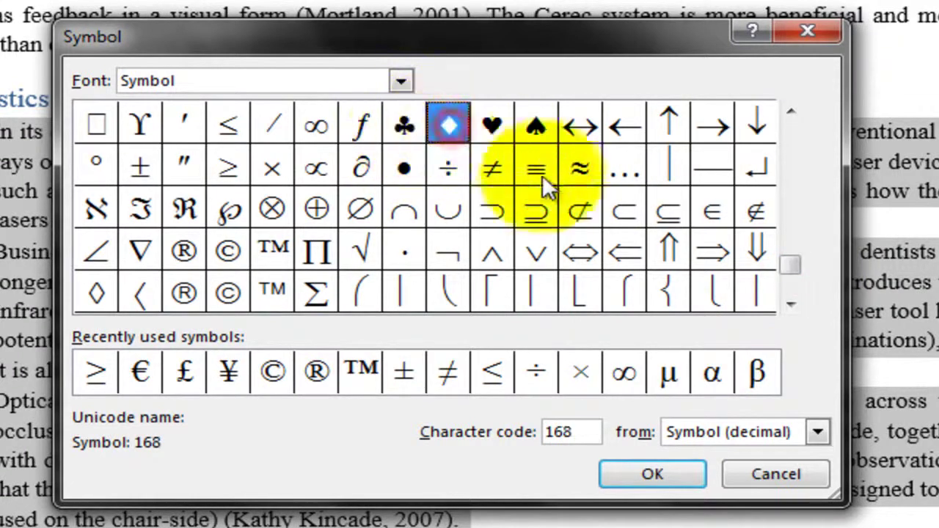
click(506, 129)
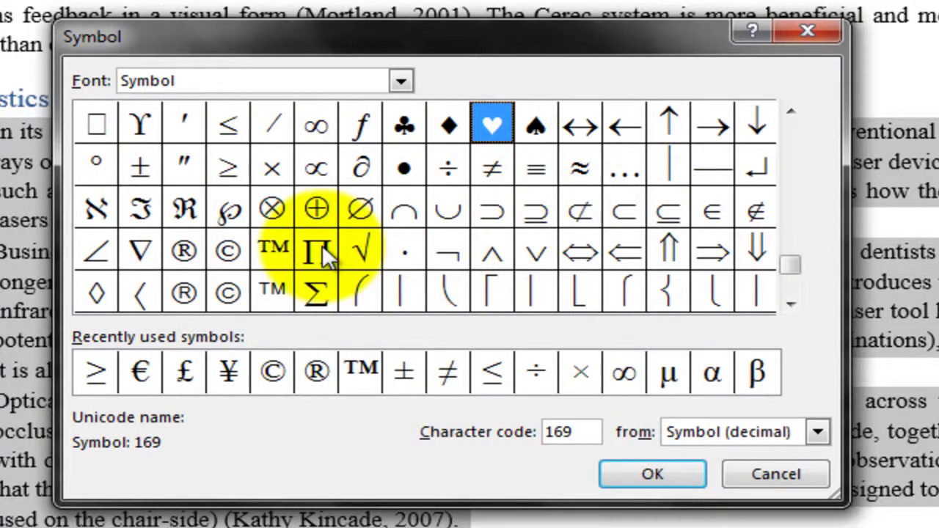
click(624, 252)
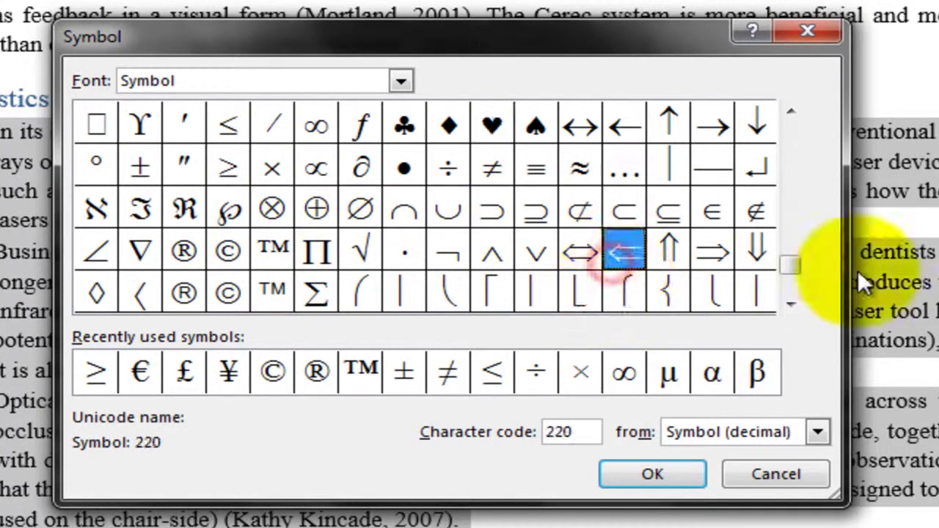
drag(791, 264, 789, 216)
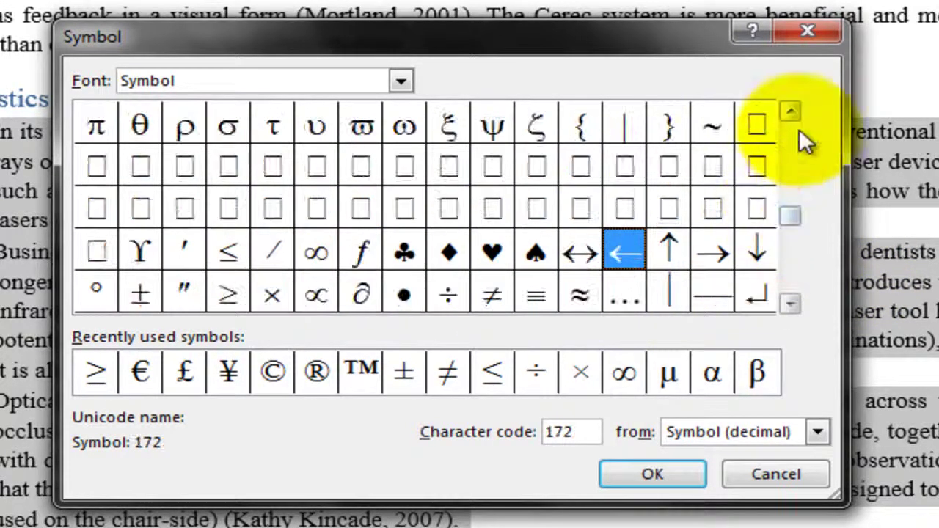
drag(790, 114, 790, 113)
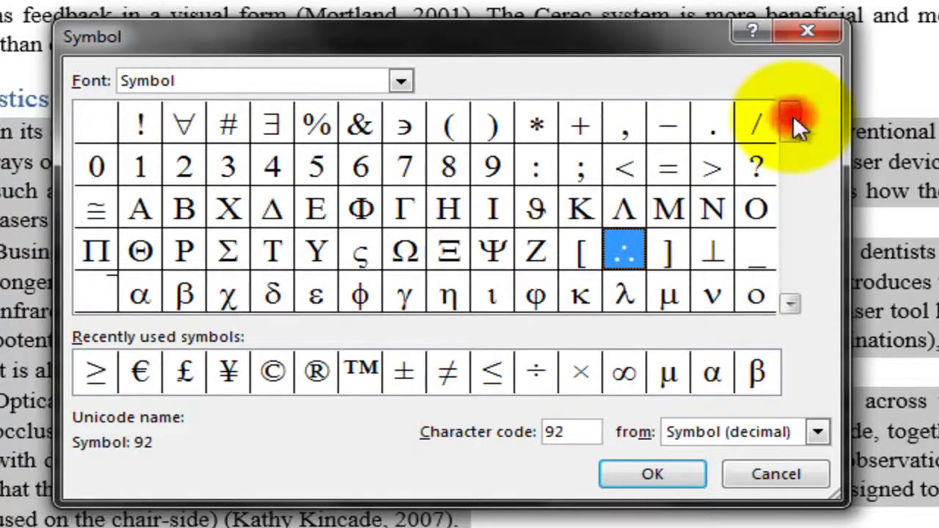
- Switch the symbol font to Slant and select its apple character as a possible bullet
click(390, 90)
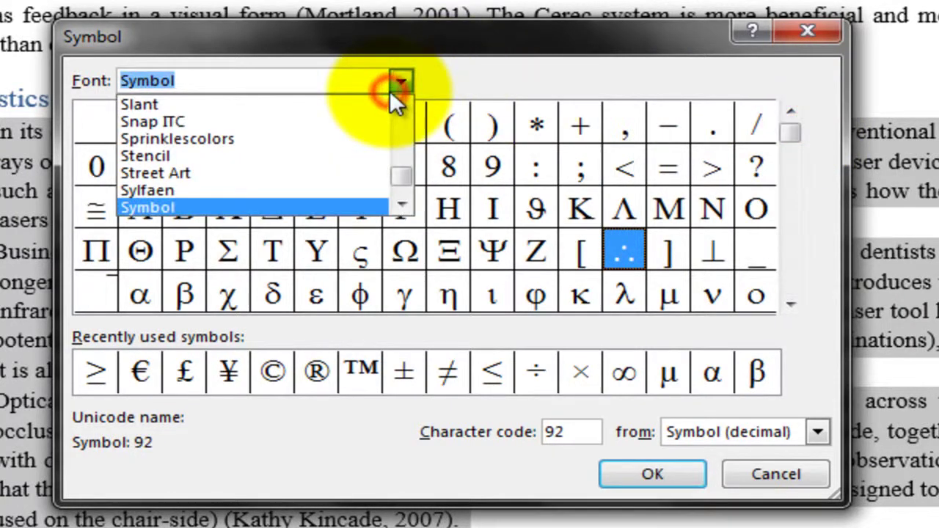
click(320, 109)
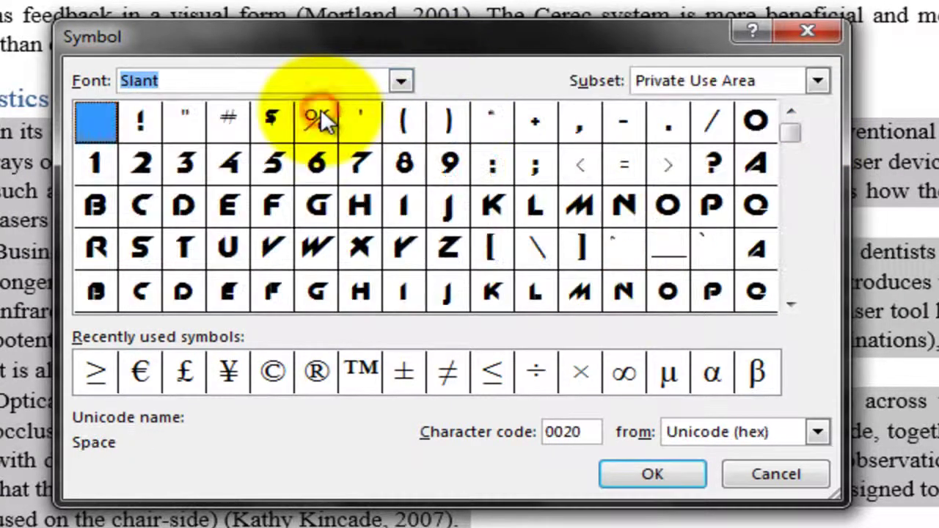
click(791, 304)
click(790, 305)
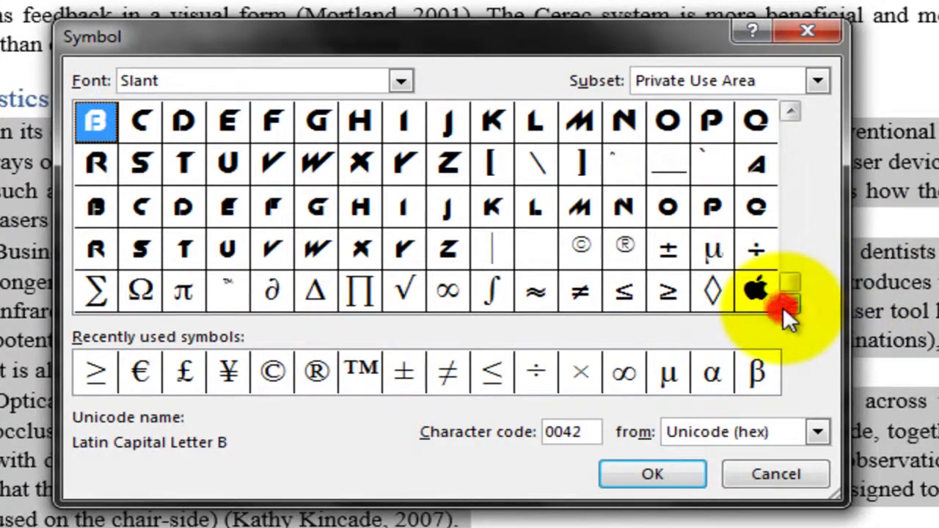
click(753, 294)
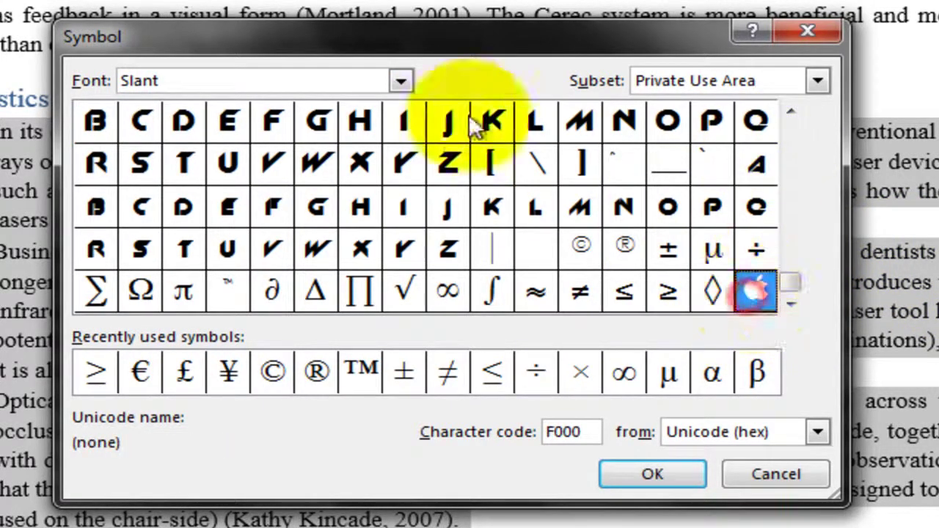
- Browse the Snap ITC font's Spacing Modifier Letters and Basic Latin subsets, and cancel the symbol choice
click(400, 80)
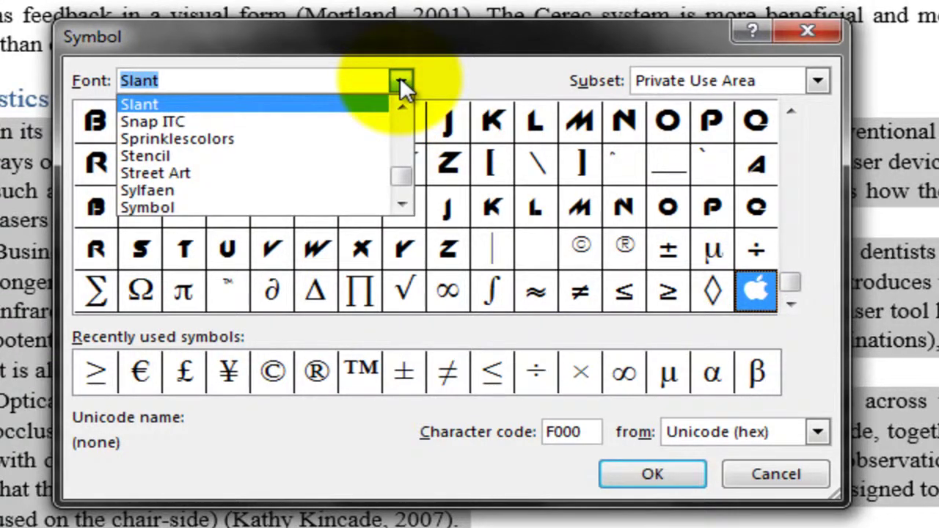
click(335, 123)
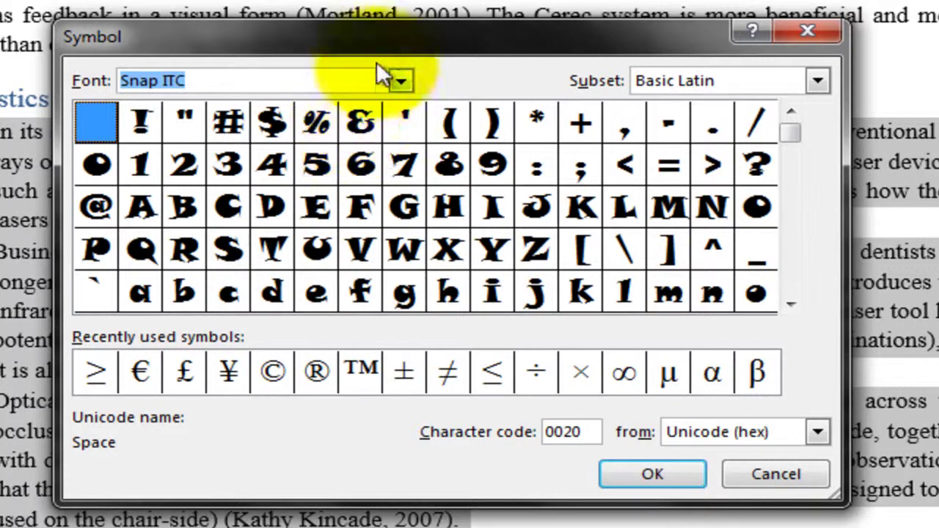
click(401, 80)
click(723, 82)
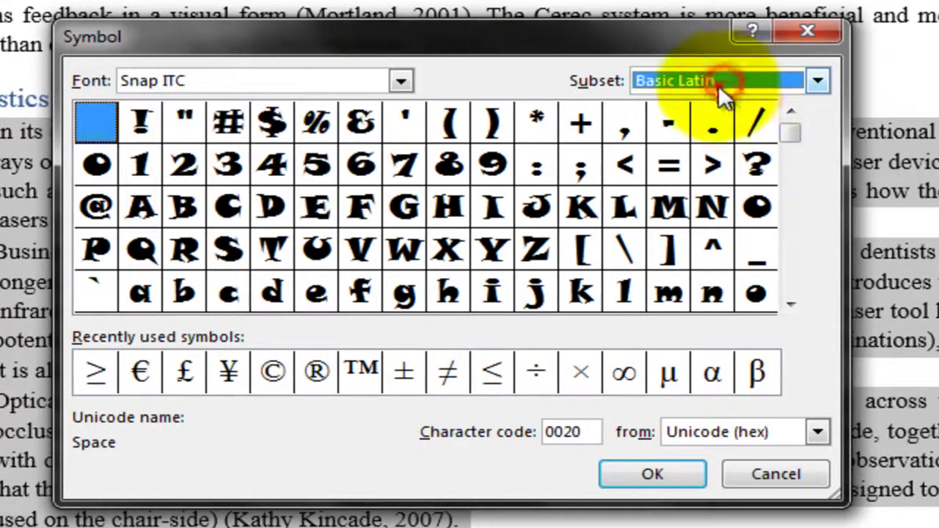
click(724, 84)
click(703, 173)
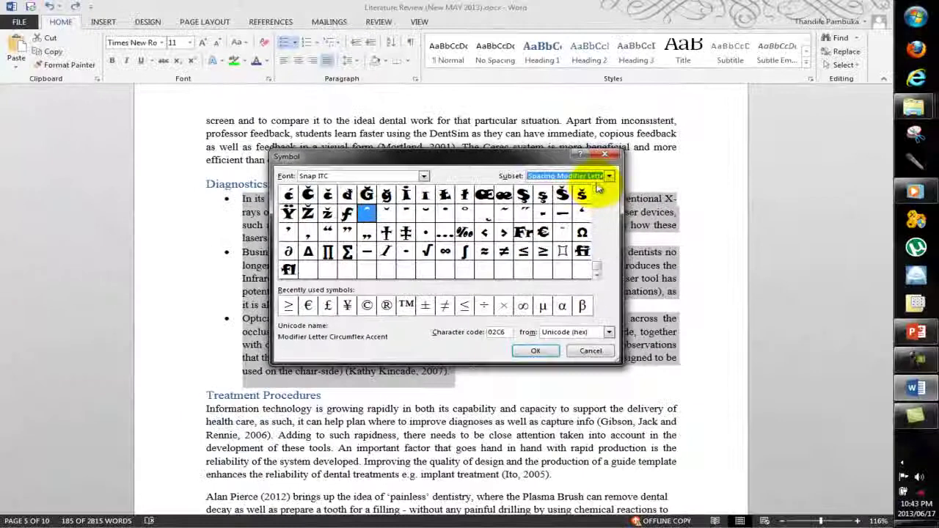
click(649, 169)
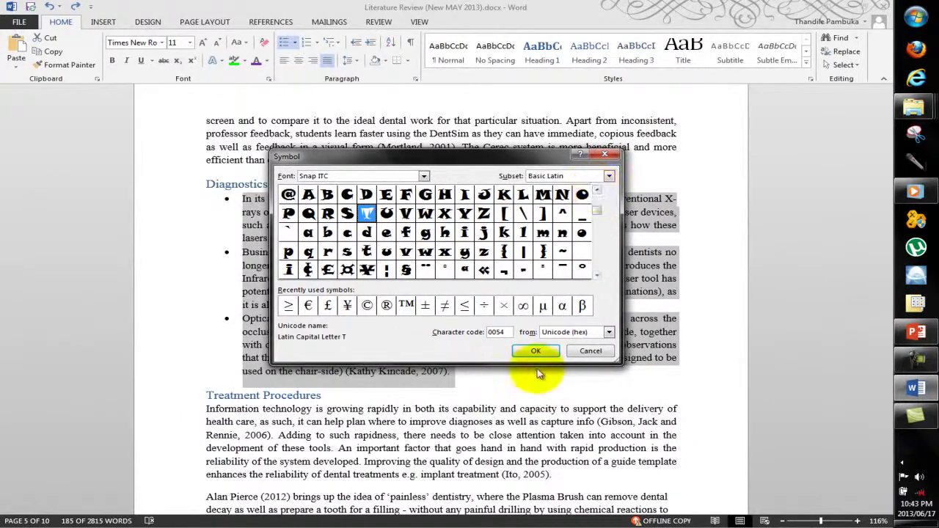
click(589, 351)
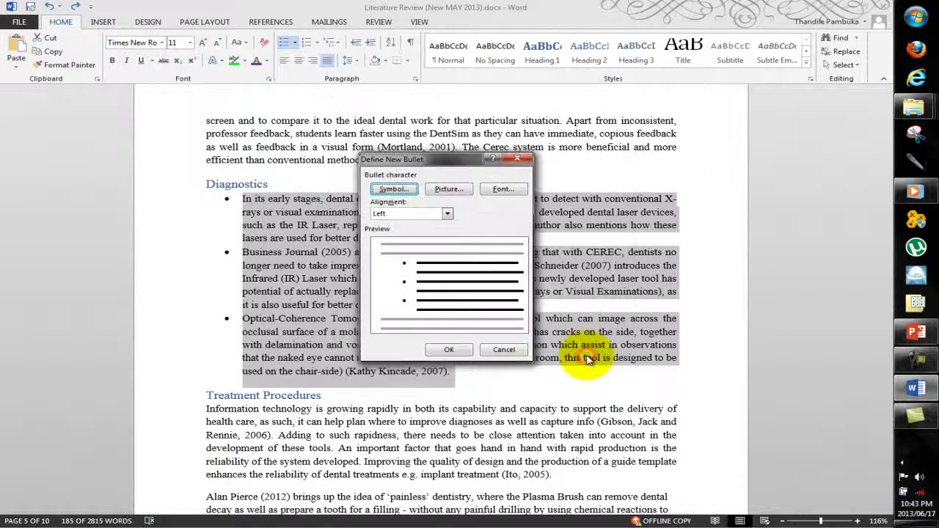
- Try to choose a picture as the bullet character, and cancel the picture insertion
click(445, 190)
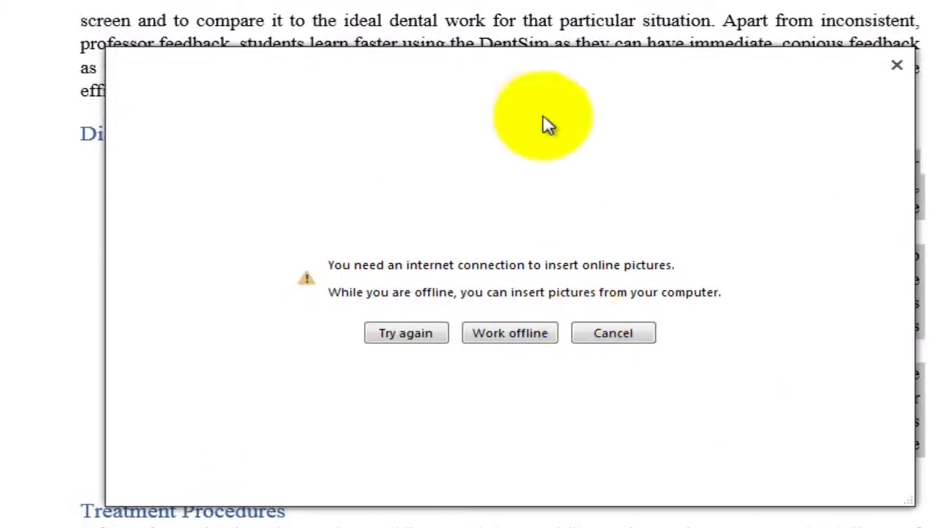
click(463, 173)
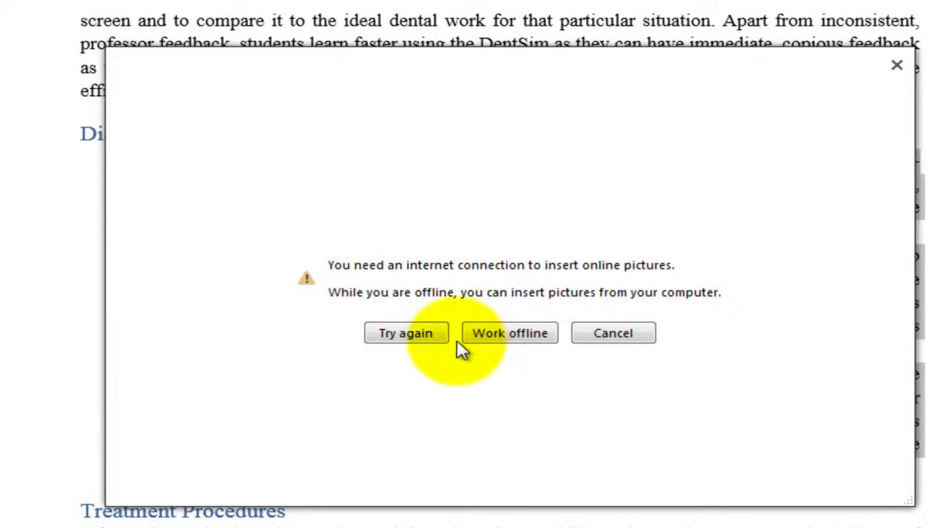
click(611, 330)
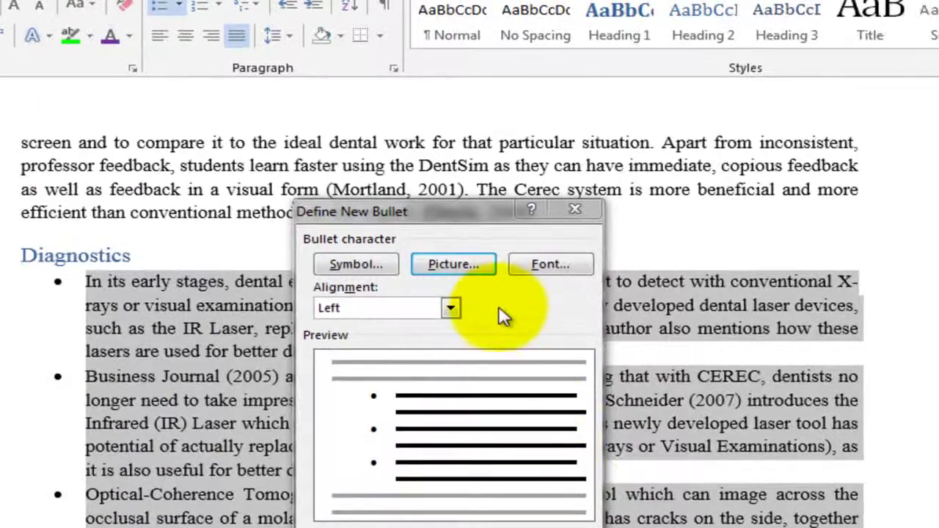
click(496, 300)
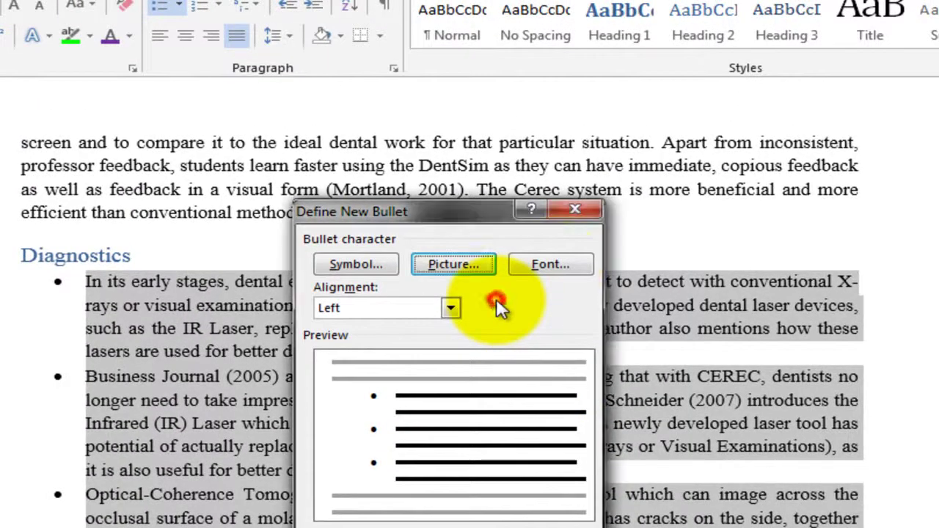
- Try Street Art, Stencil and Sylfaen as the bullet font, and cancel the font change
click(550, 265)
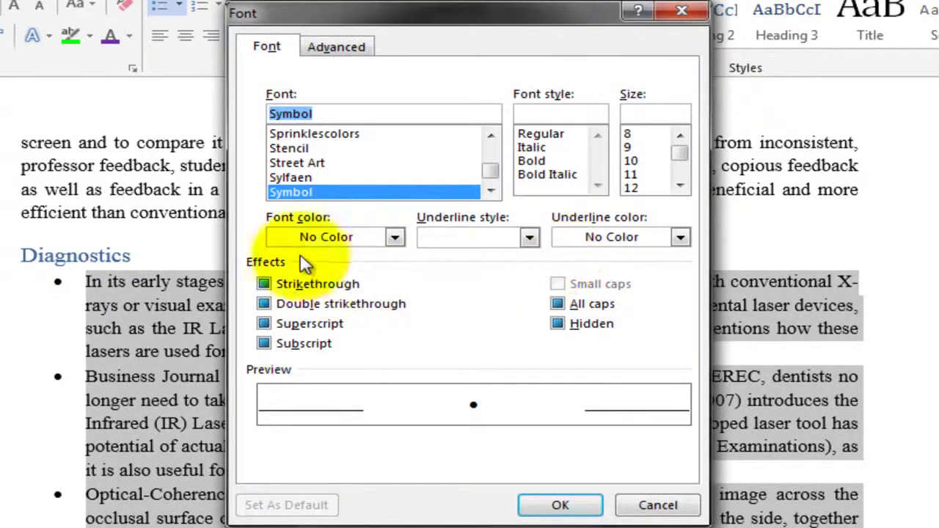
click(387, 164)
click(405, 179)
click(405, 192)
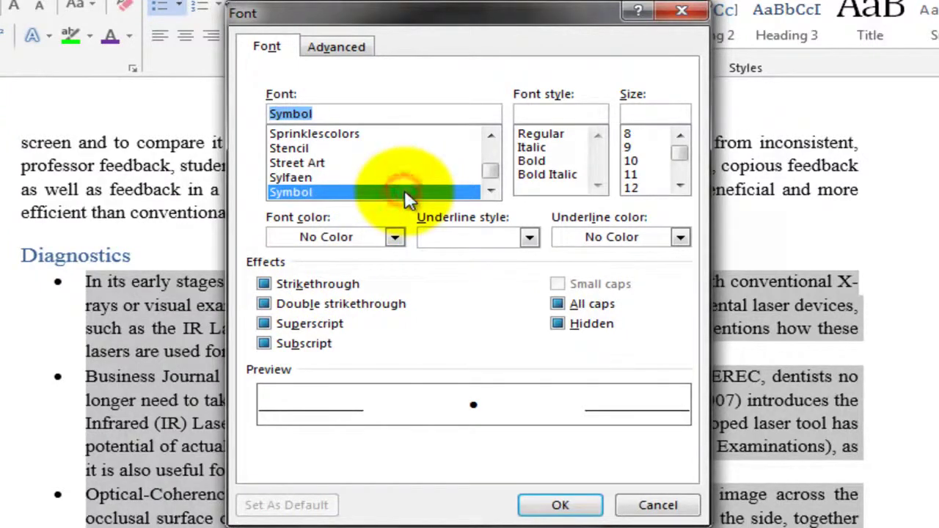
click(436, 166)
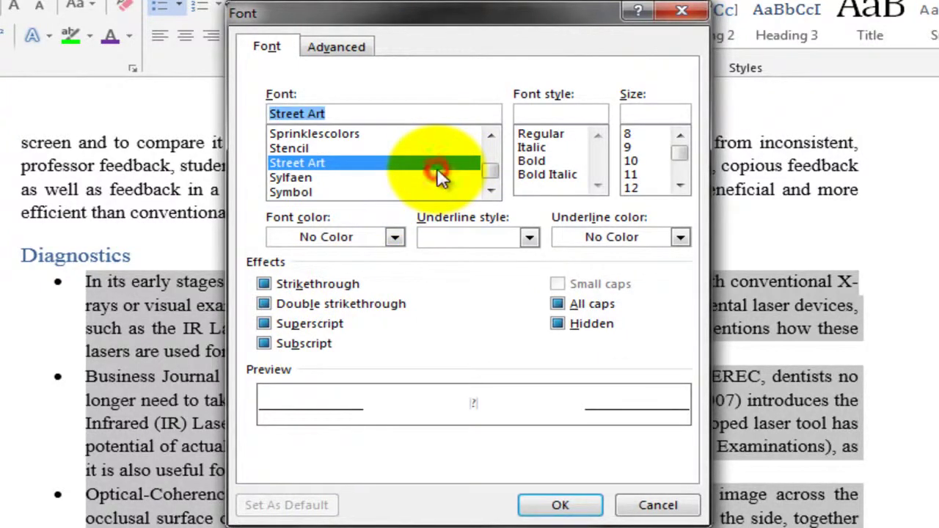
click(430, 148)
click(416, 177)
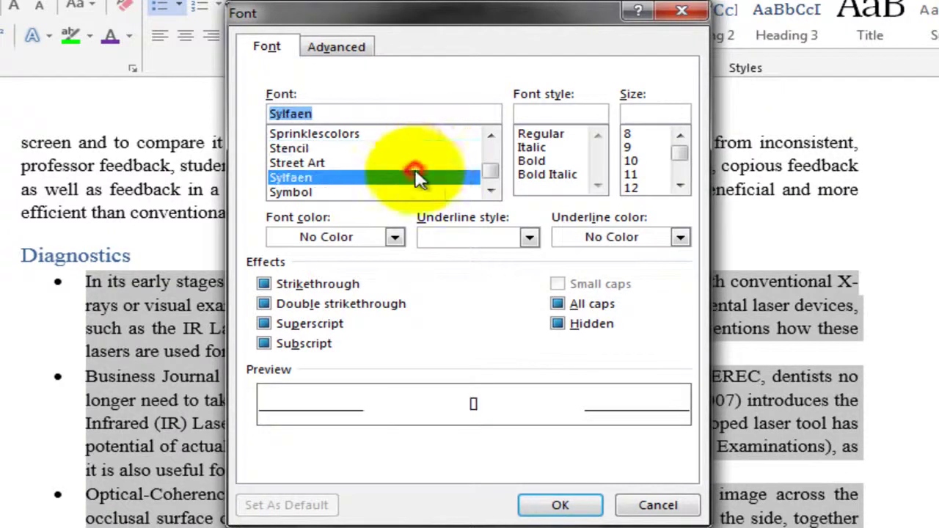
click(449, 149)
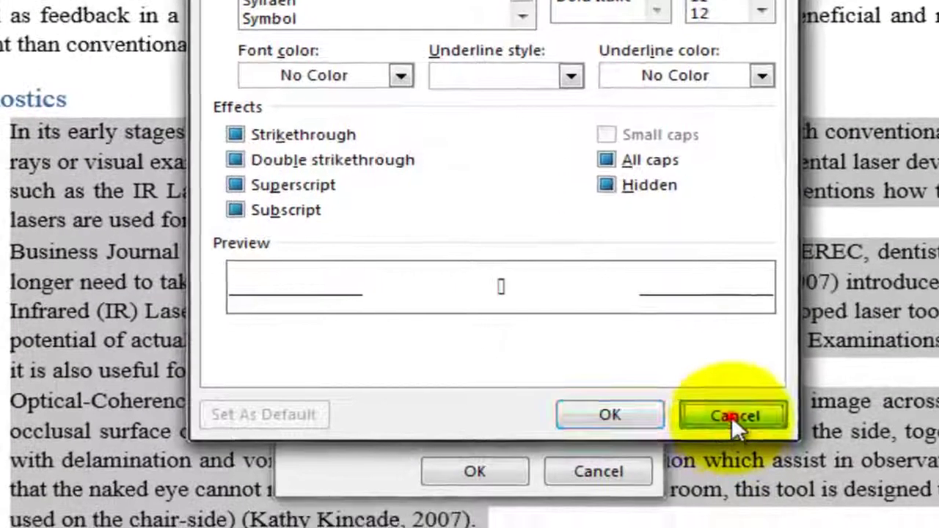
click(658, 505)
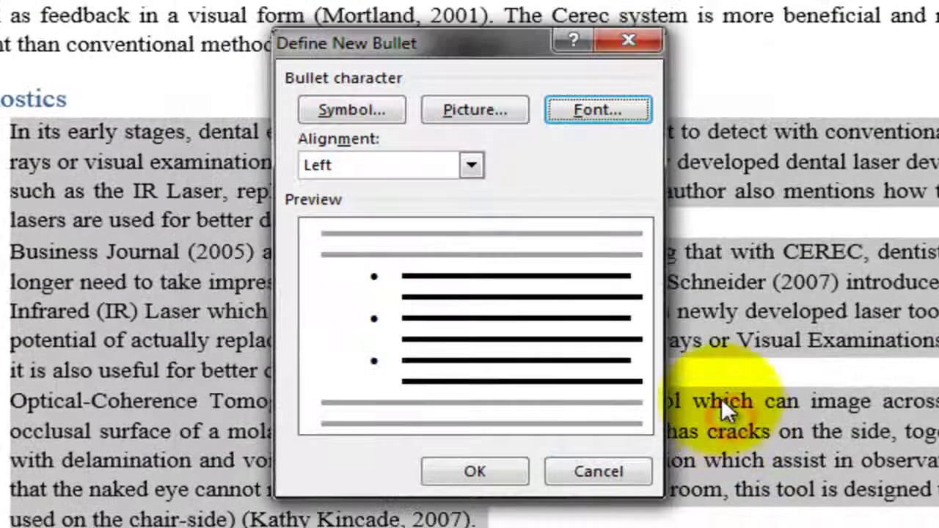
- Preview the Centered, Left and Right alignments for the new bullet
click(476, 162)
click(458, 202)
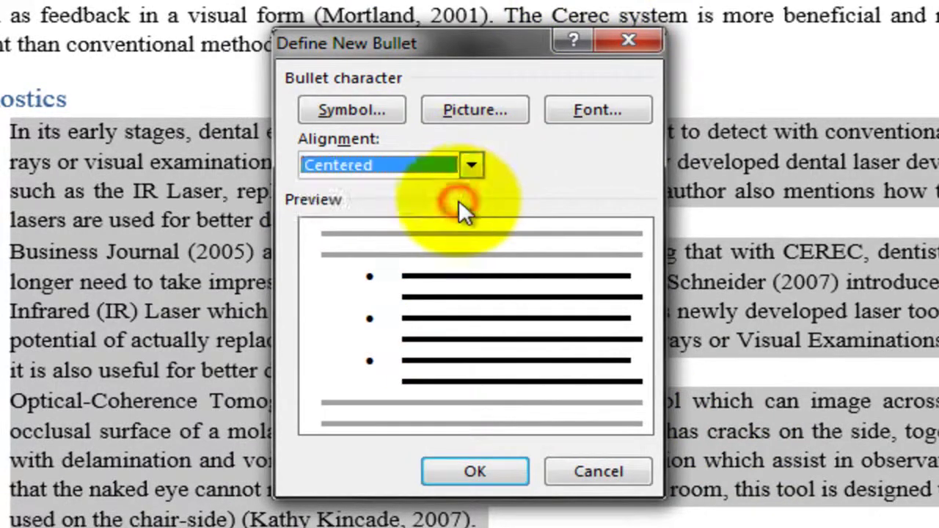
click(470, 164)
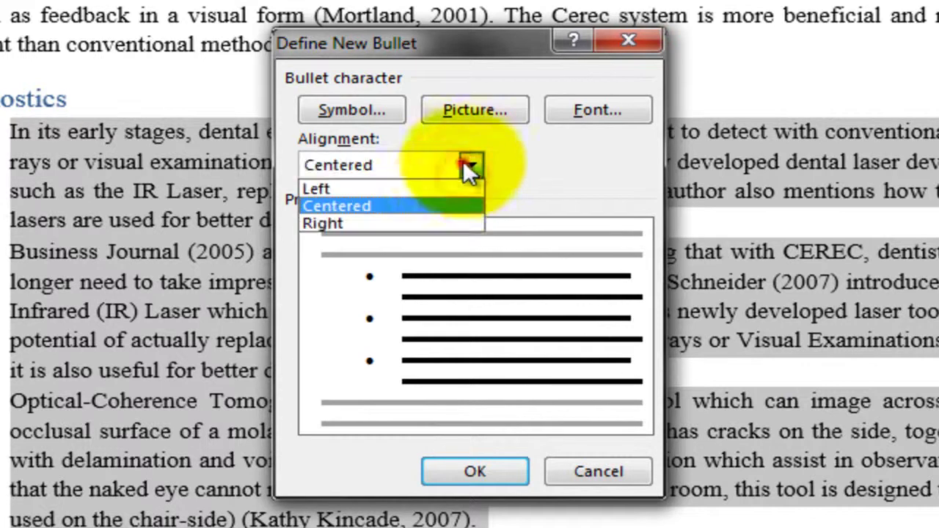
click(468, 165)
click(452, 184)
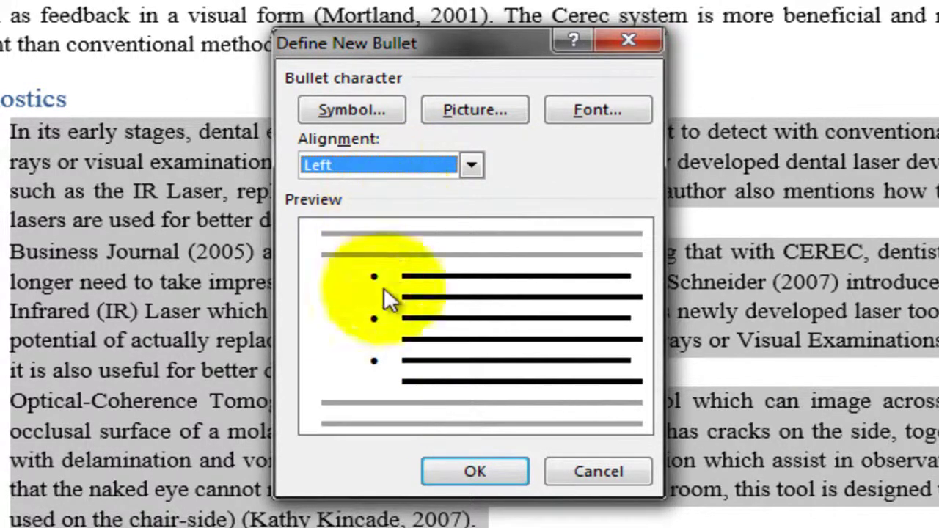
click(473, 165)
click(449, 207)
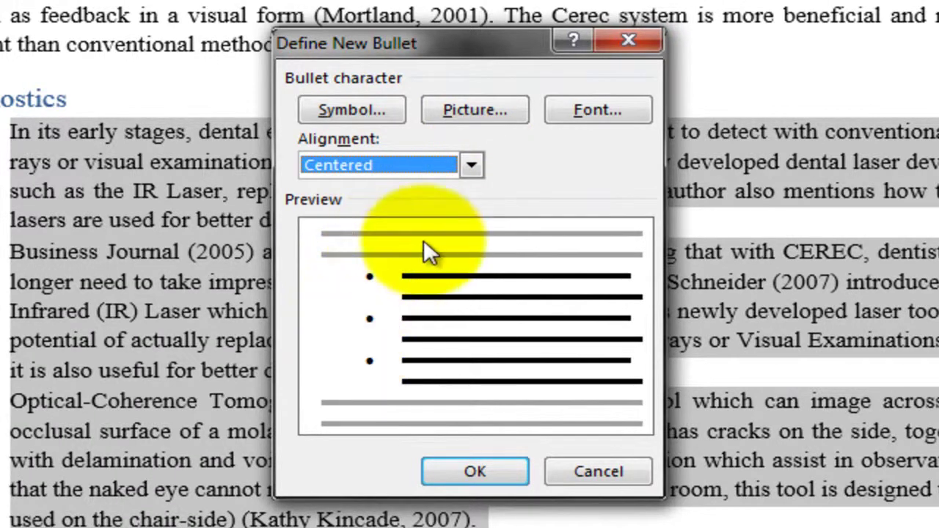
click(478, 162)
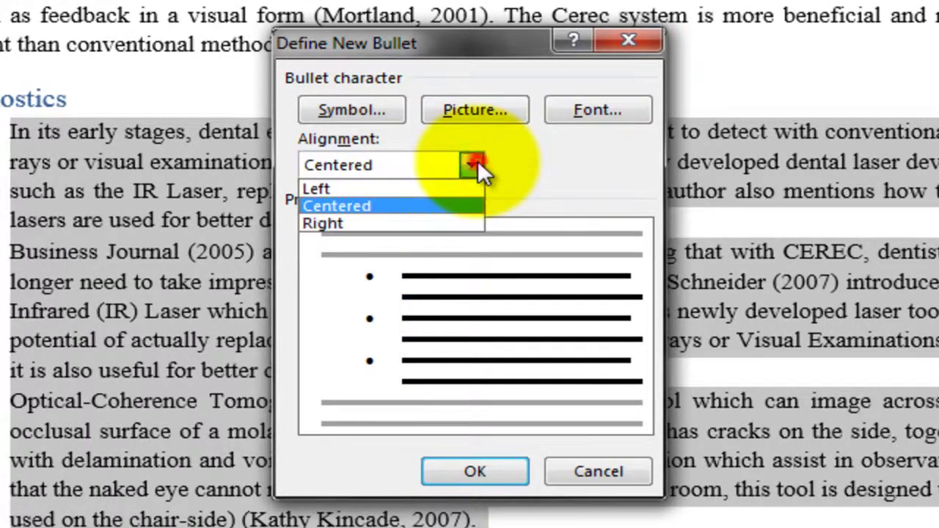
click(453, 221)
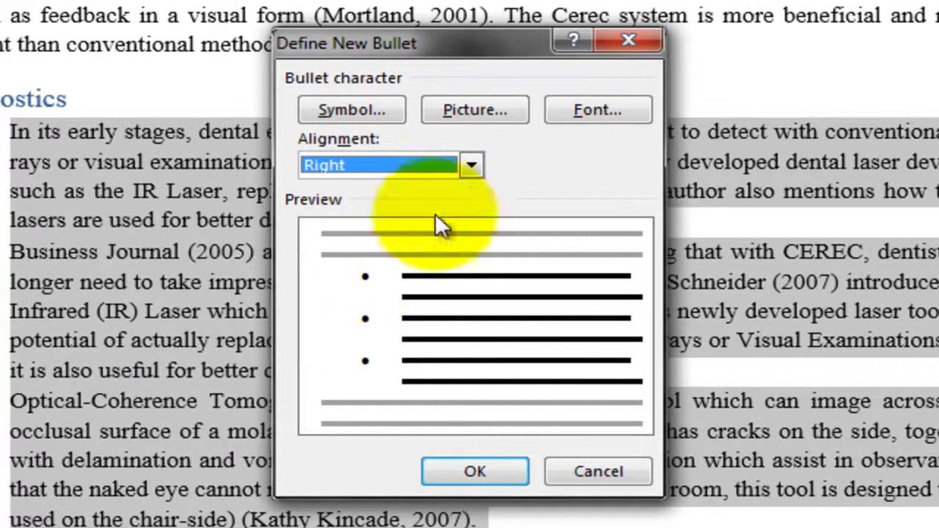
- Compare the Left and Centered bullet alignments again and set the alignment to Right
click(468, 169)
click(451, 189)
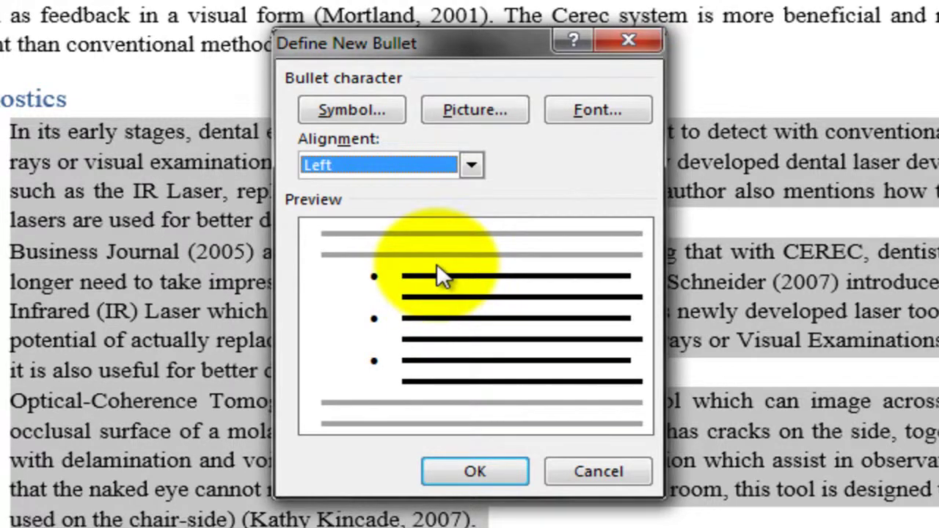
click(471, 165)
click(447, 206)
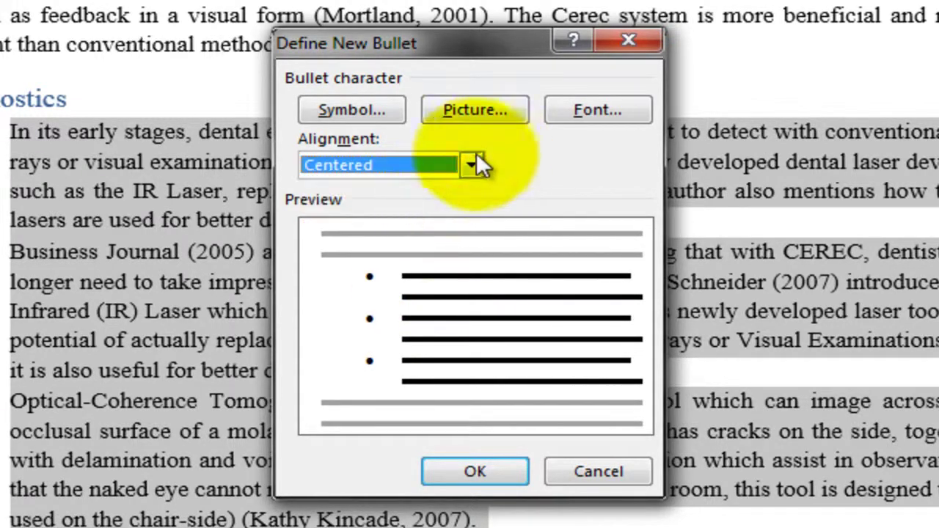
click(473, 158)
click(439, 219)
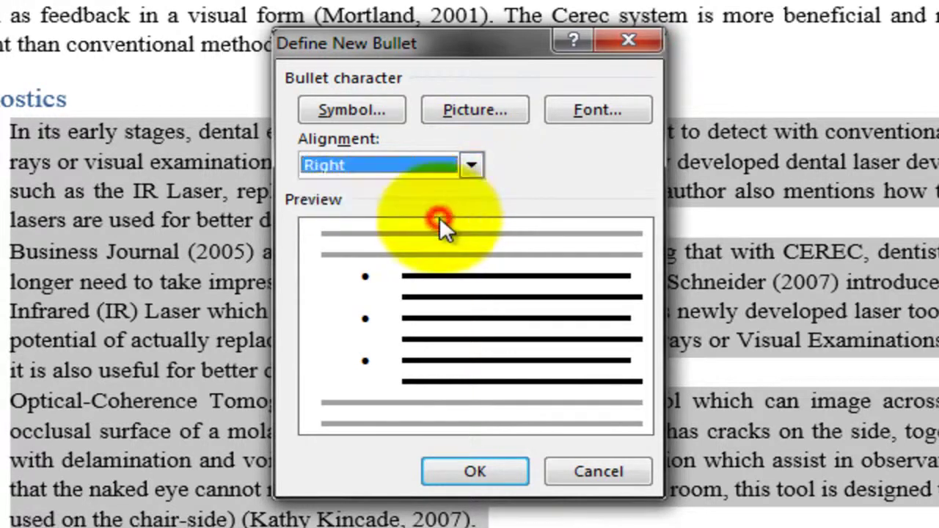
- Set the new bullet's alignment to Left and cancel the bullet definition
click(472, 165)
click(467, 183)
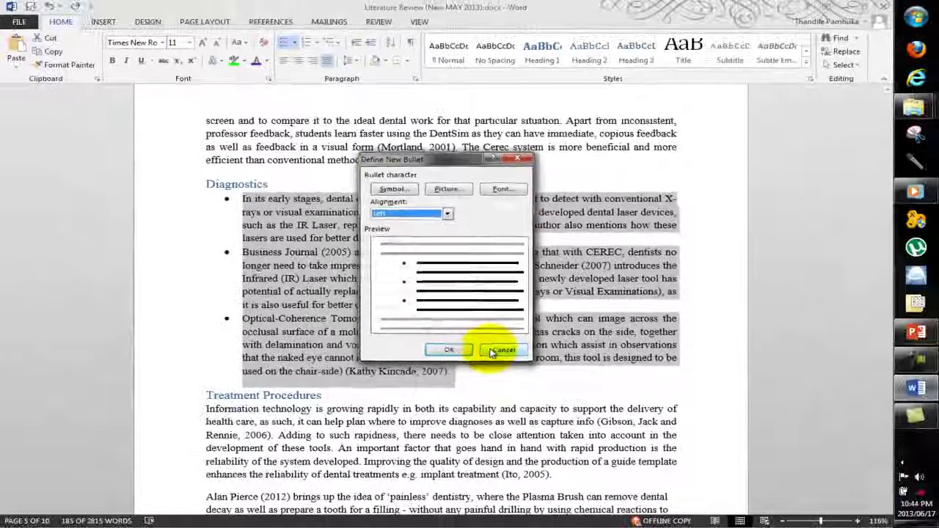
click(503, 369)
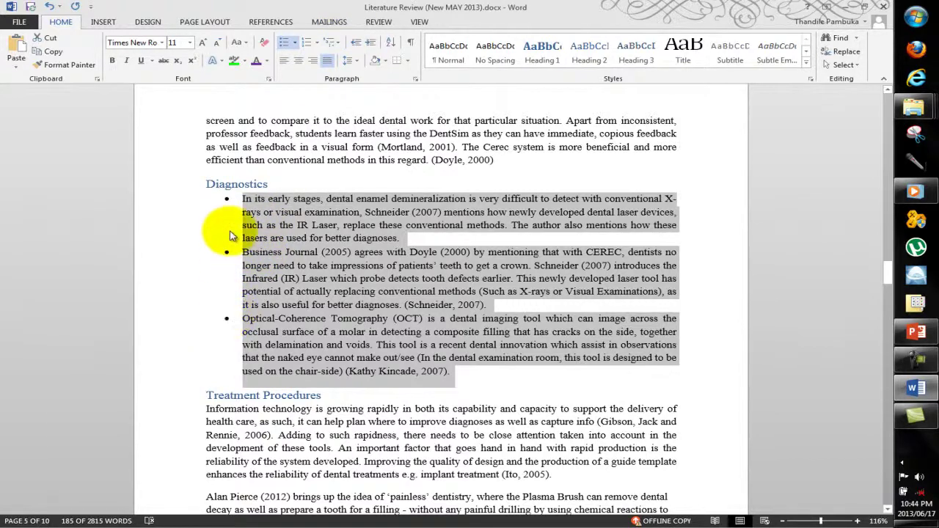
- Apply the hollow circle bullet from the bullet library to the selected Diagnostics paragraphs
click(297, 45)
click(295, 44)
click(294, 44)
click(325, 121)
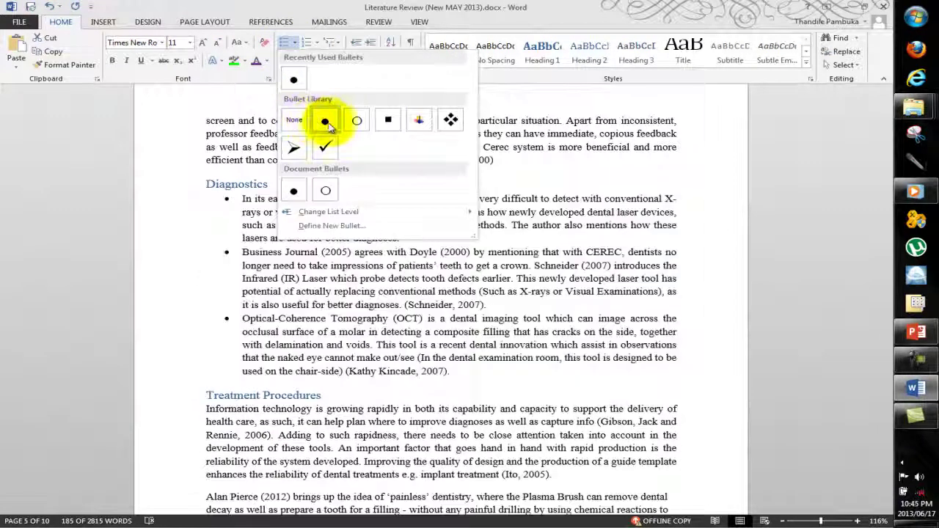
click(352, 120)
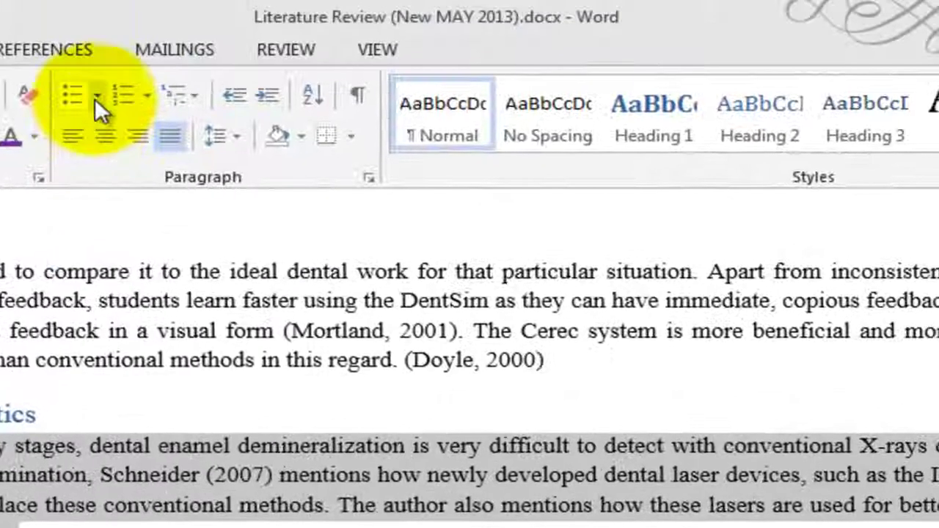
- Apply the solid round bullet to the Diagnostics paragraphs and remove the bullets again
click(96, 96)
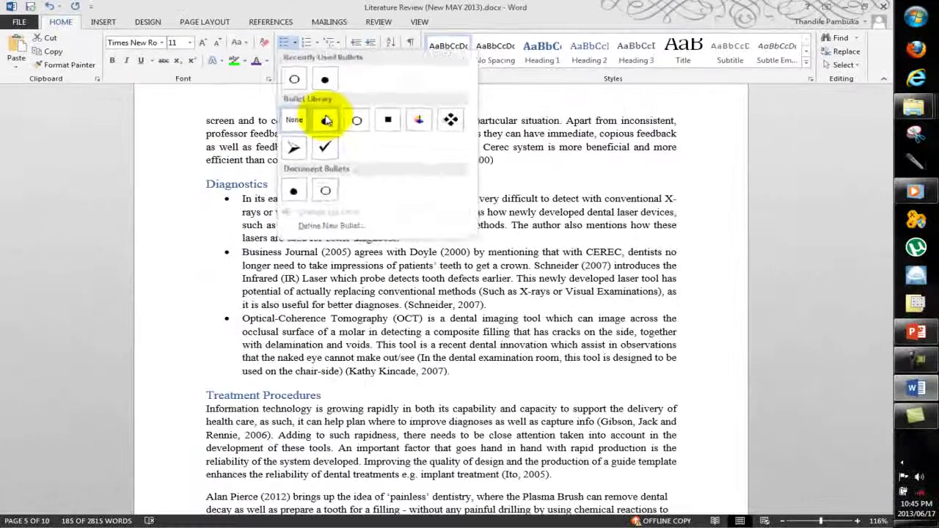
click(282, 161)
click(286, 48)
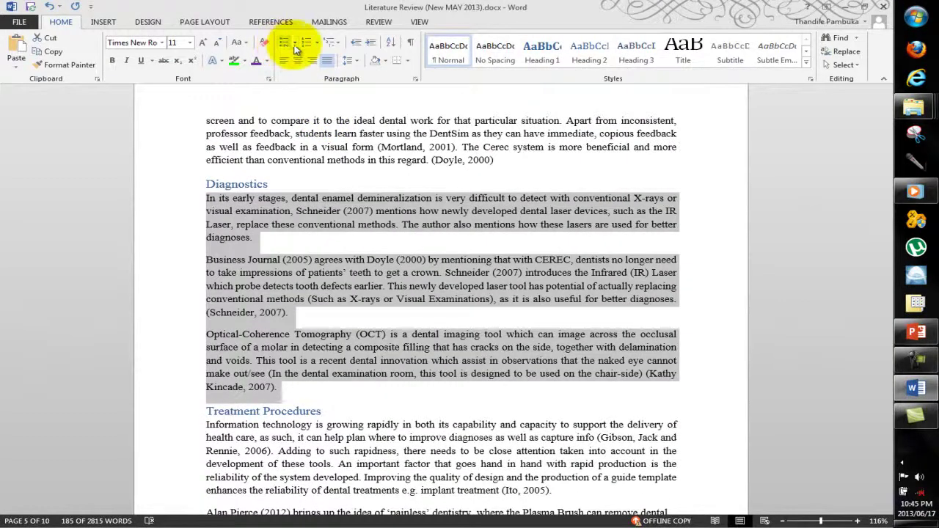
- Apply the recently used solid round bullet to the Diagnostics paragraphs and toggle the bullets off and on repeatedly
click(294, 43)
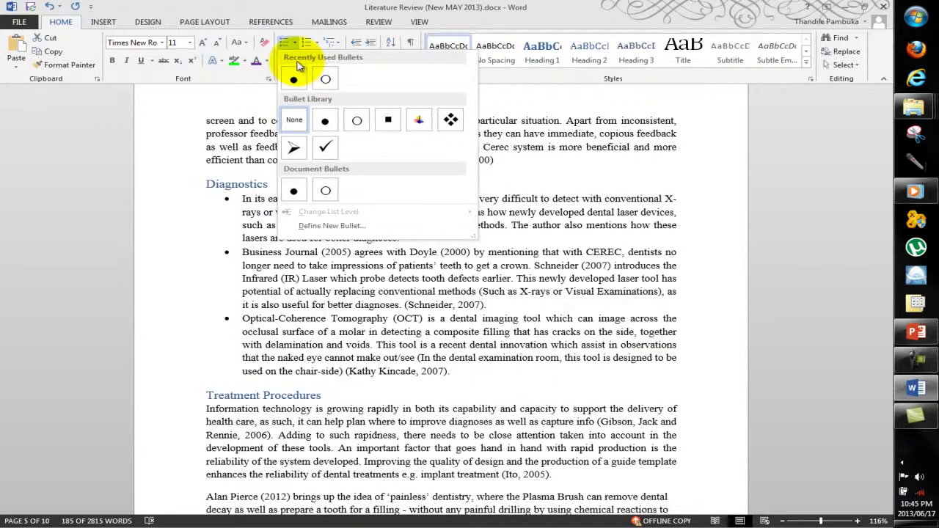
click(295, 79)
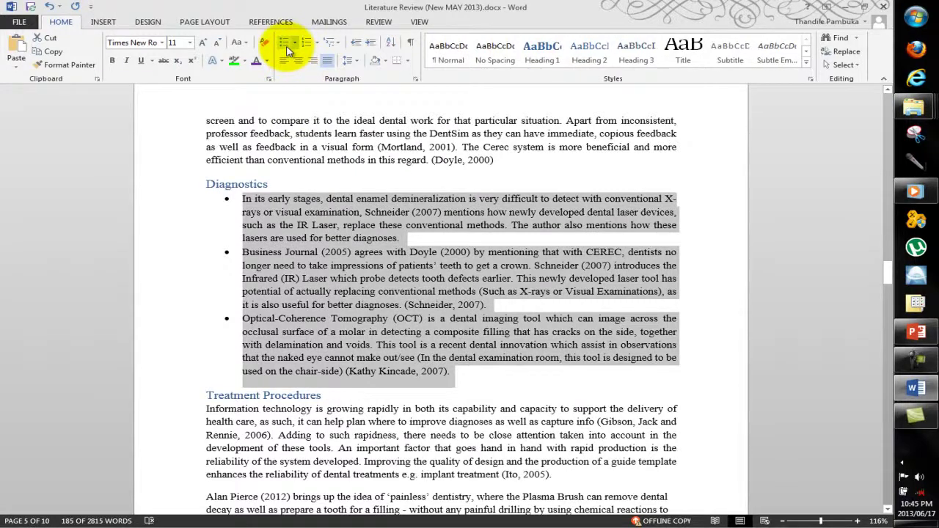
click(285, 44)
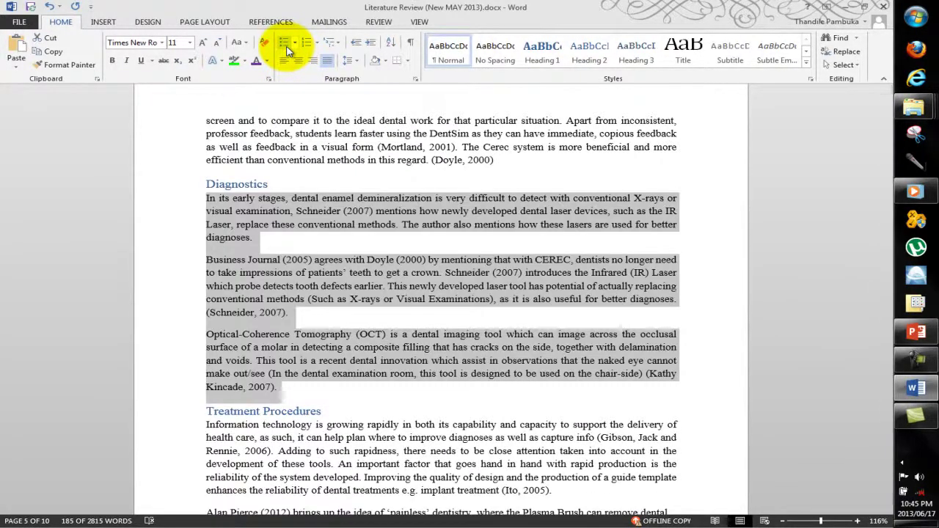
click(286, 45)
click(286, 46)
click(286, 46)
click(286, 45)
click(286, 46)
click(287, 47)
click(287, 47)
click(287, 47)
- Apply the recently used hollow circle bullet to the Diagnostics paragraphs and toggle the bullets off and back on
click(294, 43)
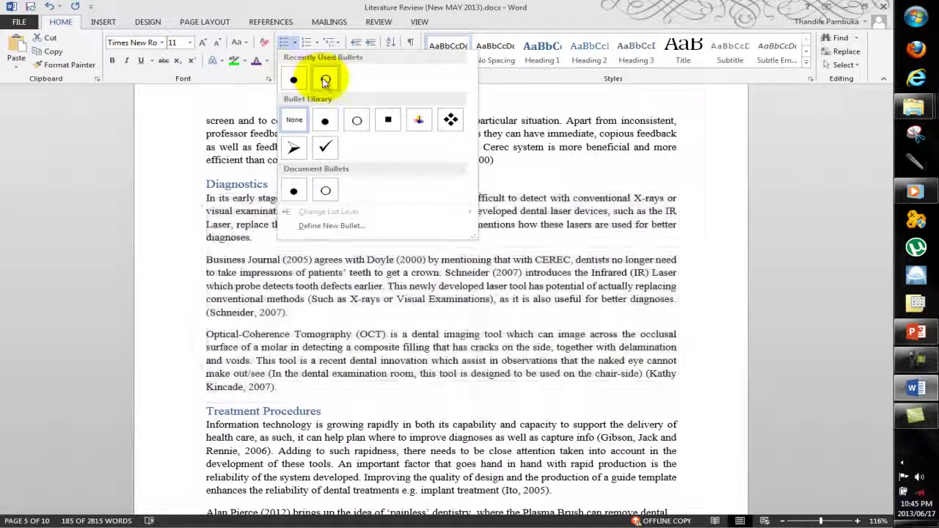
click(324, 78)
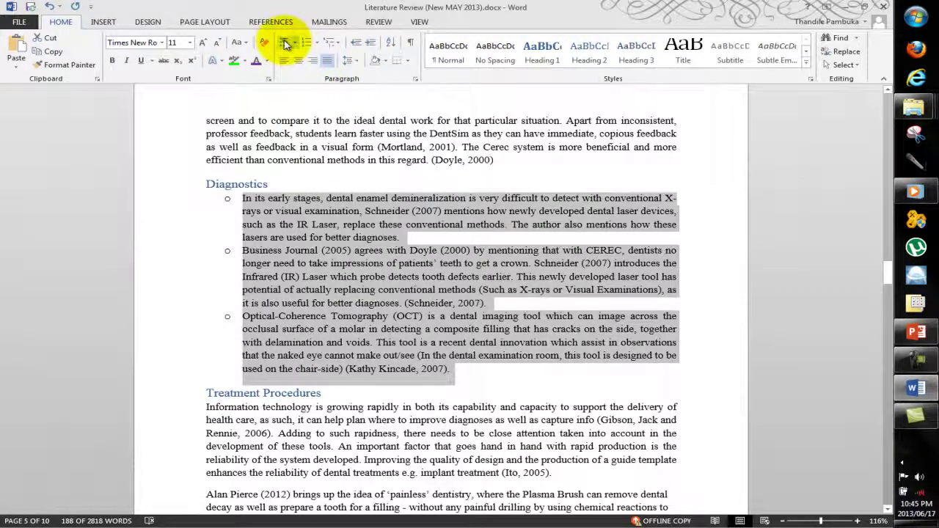
click(286, 44)
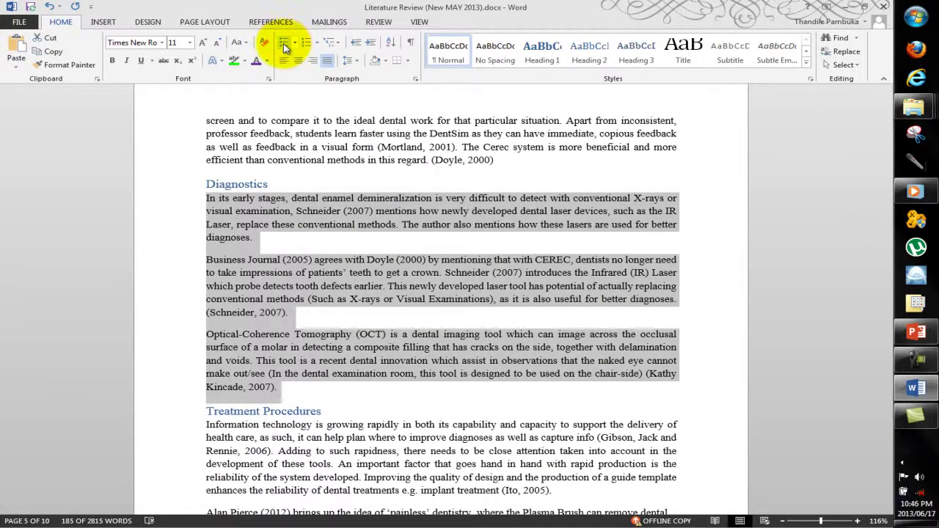
click(285, 46)
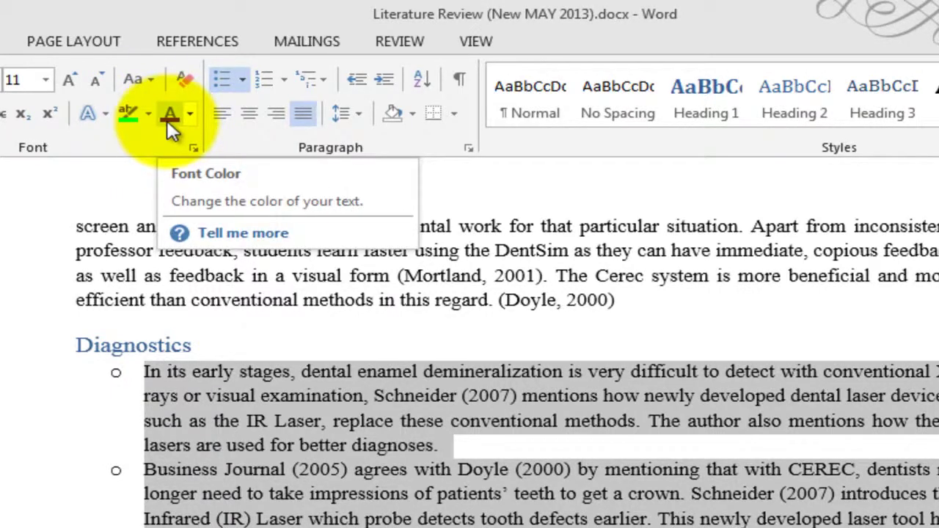
- Try a purple font colour and bright green highlighting on the bulleted paragraphs, and undo both changes
click(168, 119)
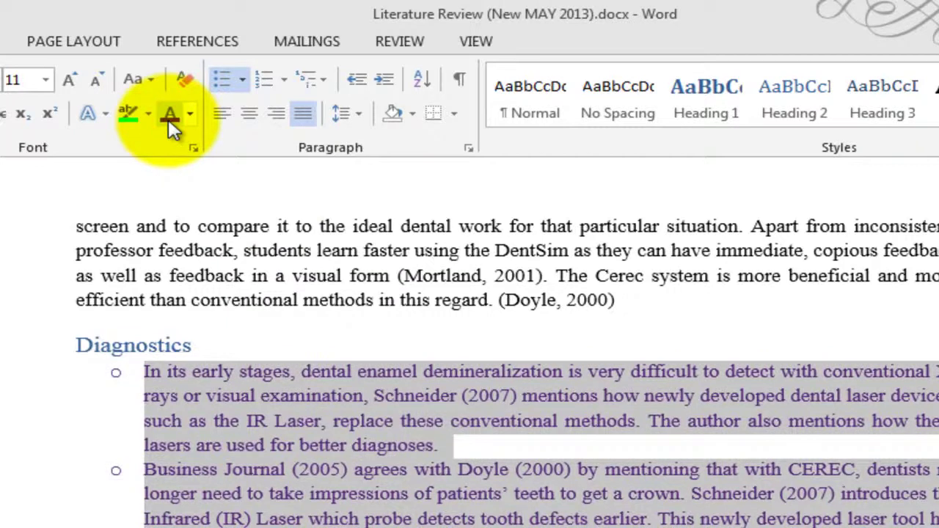
click(129, 113)
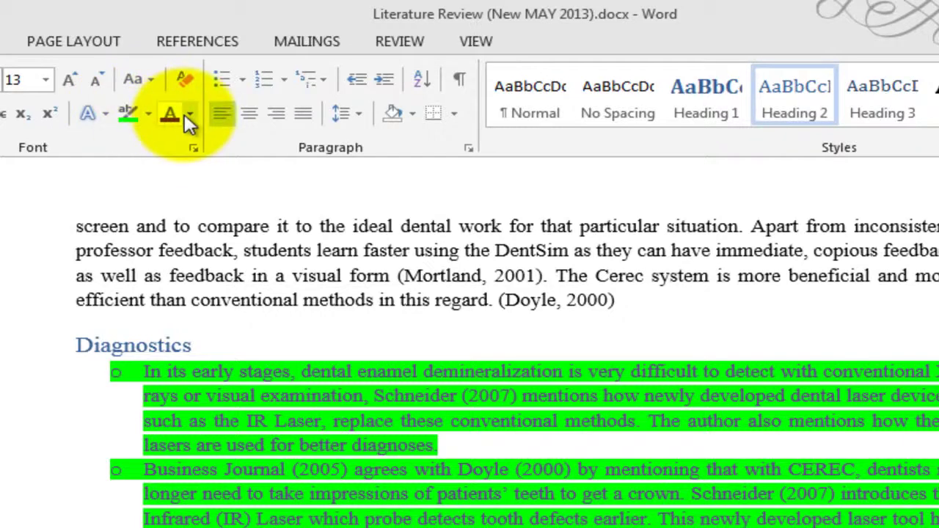
key(ctrl+z)
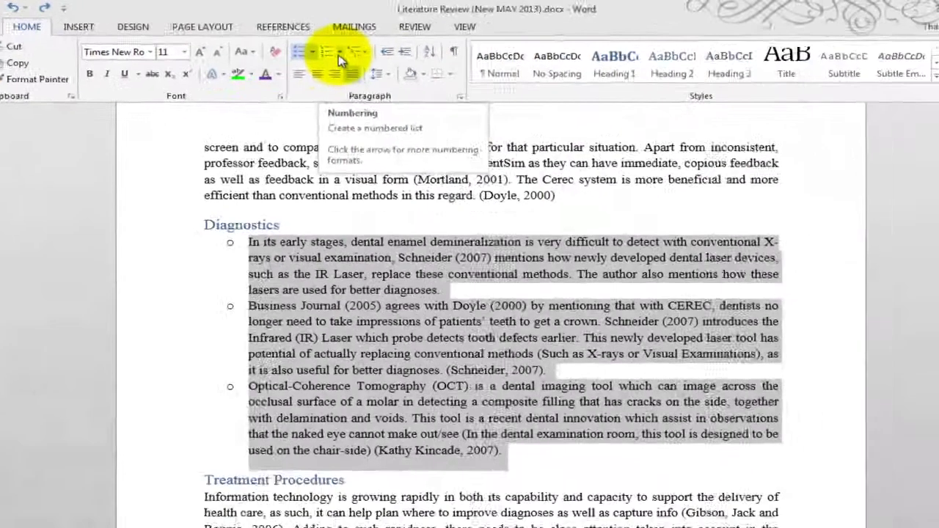
- Convert the Diagnostics bullets to a 1. 2. 3. numbered list and change it to the 1) 2) 3) format
click(338, 54)
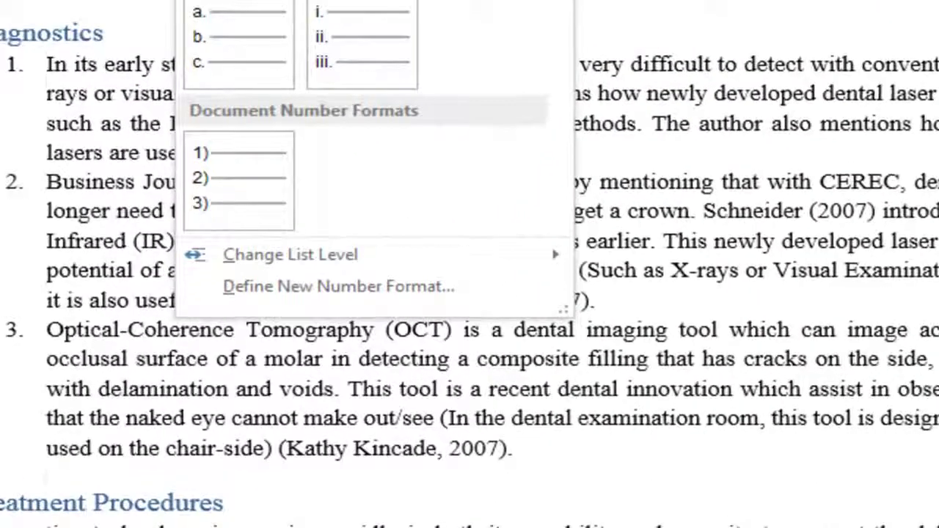
click(385, 102)
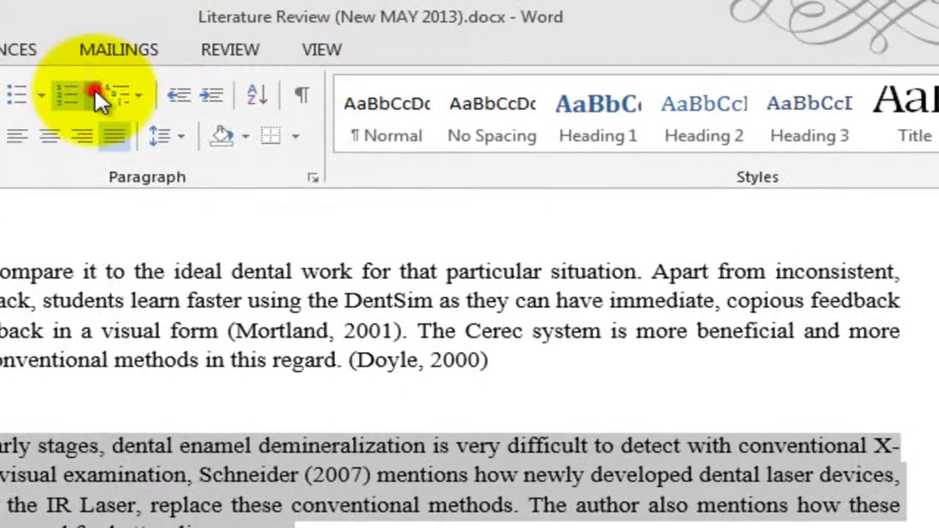
click(95, 89)
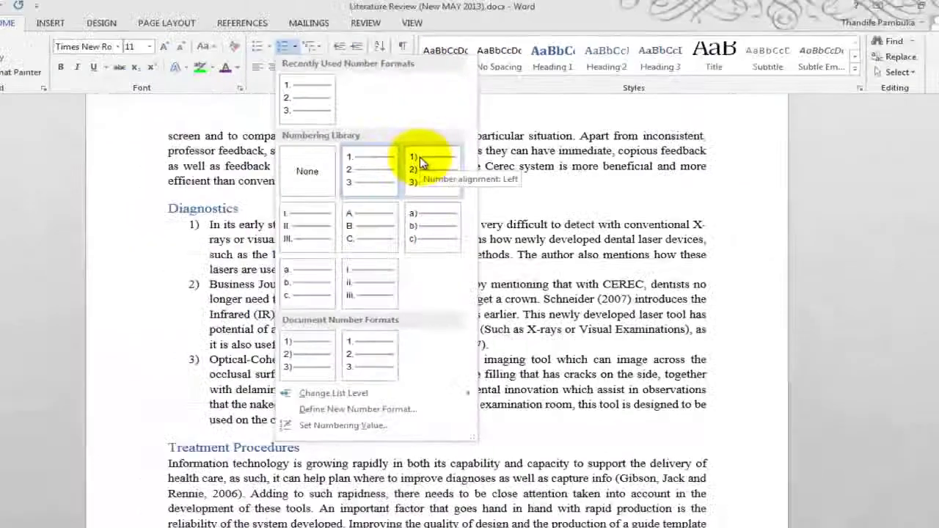
click(353, 283)
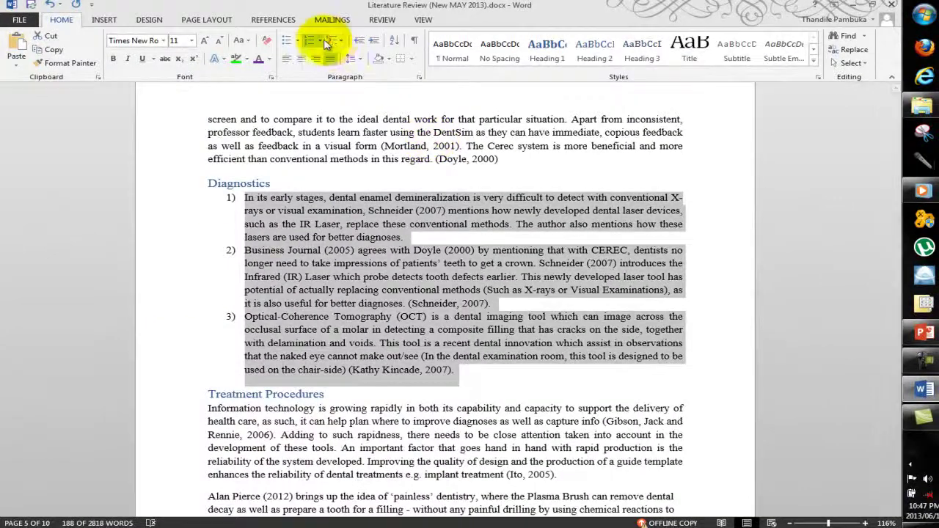
- Preview the i. ii. iii. numbering, and start defining a new number format with the 1, 2, 3, … number style
click(319, 41)
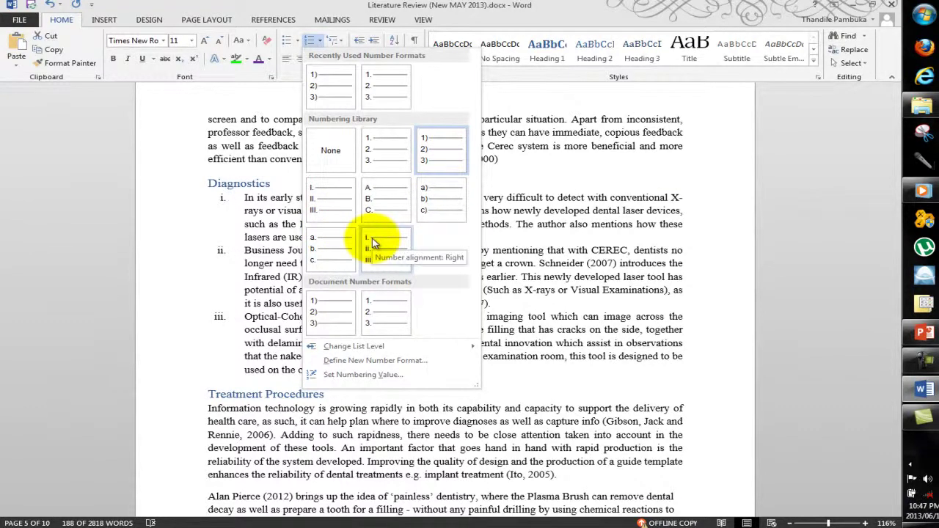
mouse_move(370, 346)
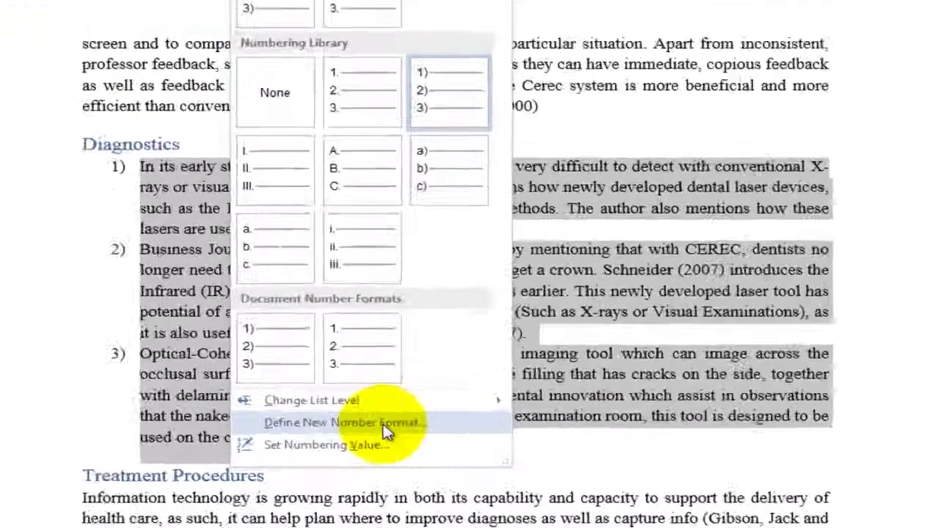
click(402, 362)
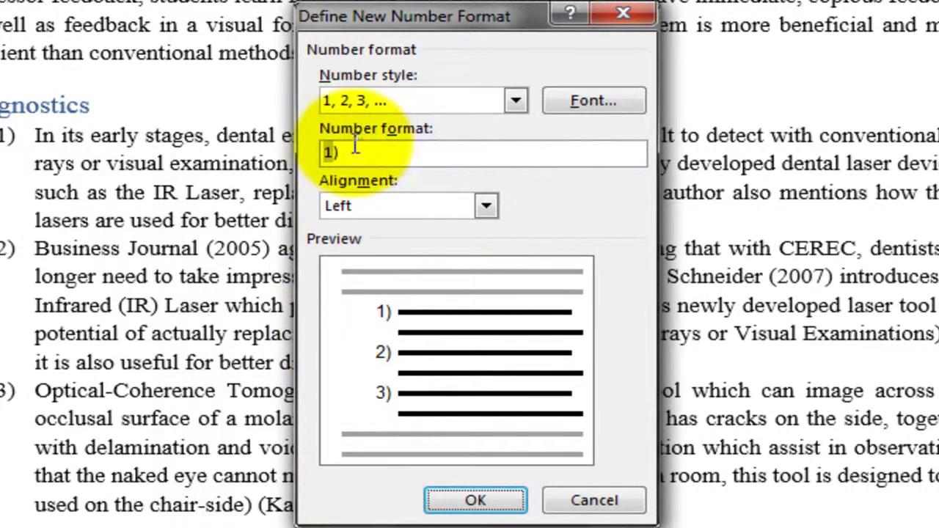
click(374, 103)
click(371, 105)
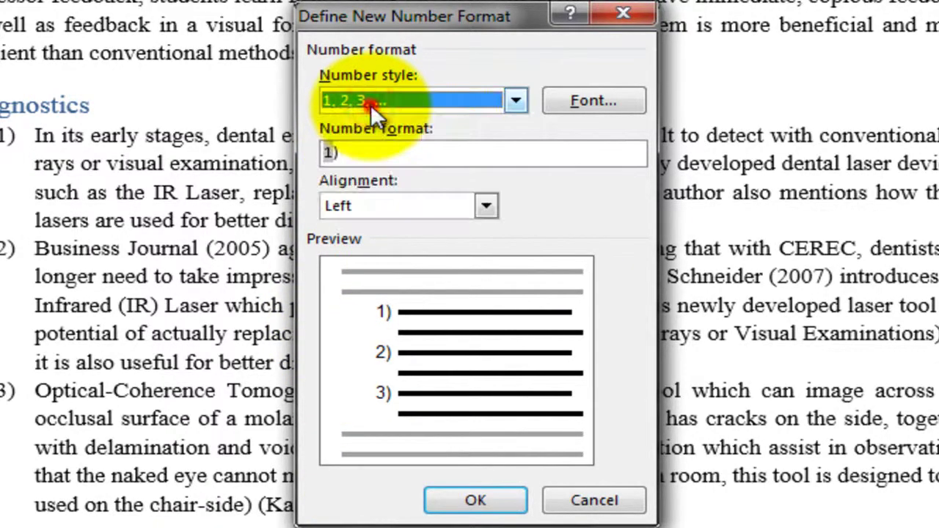
- Change the number format to [1], enclosing the number in square brackets
click(333, 152)
click(354, 152)
key(BackSpace)
text(])
key(Home)
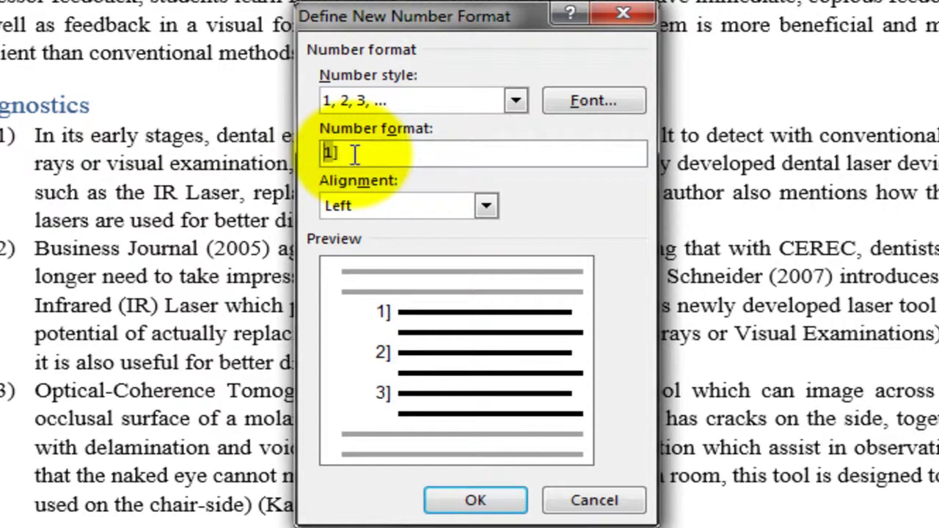
text([1)
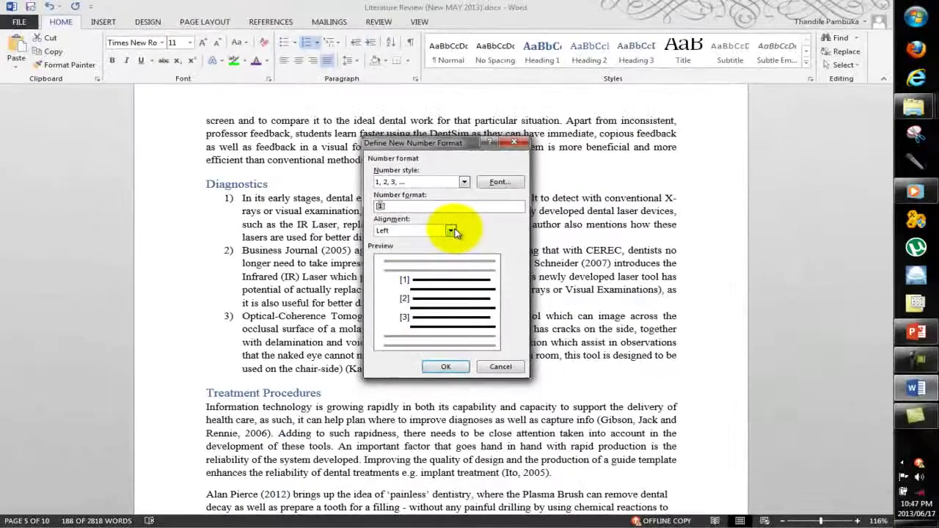
- Keep the number alignment at Left and apply the bracketed number format to the Diagnostics list
click(486, 205)
click(453, 232)
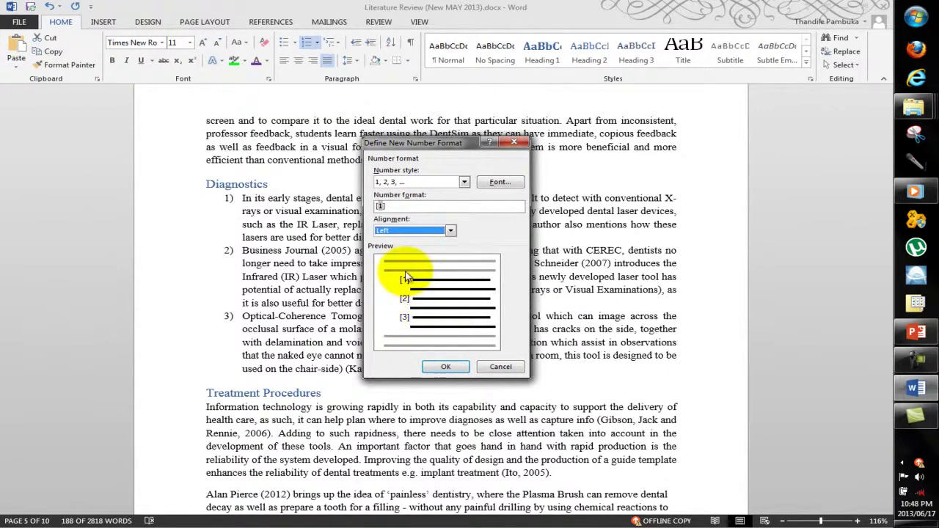
click(396, 205)
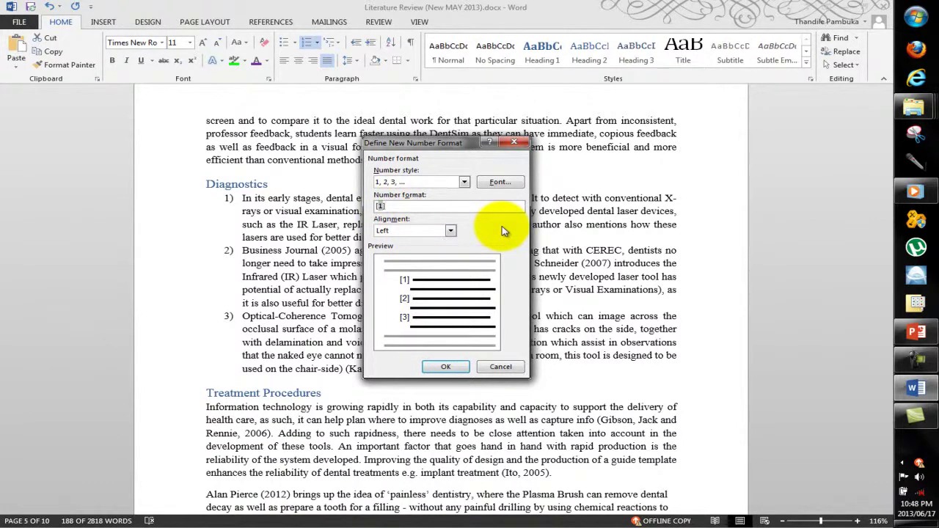
click(428, 367)
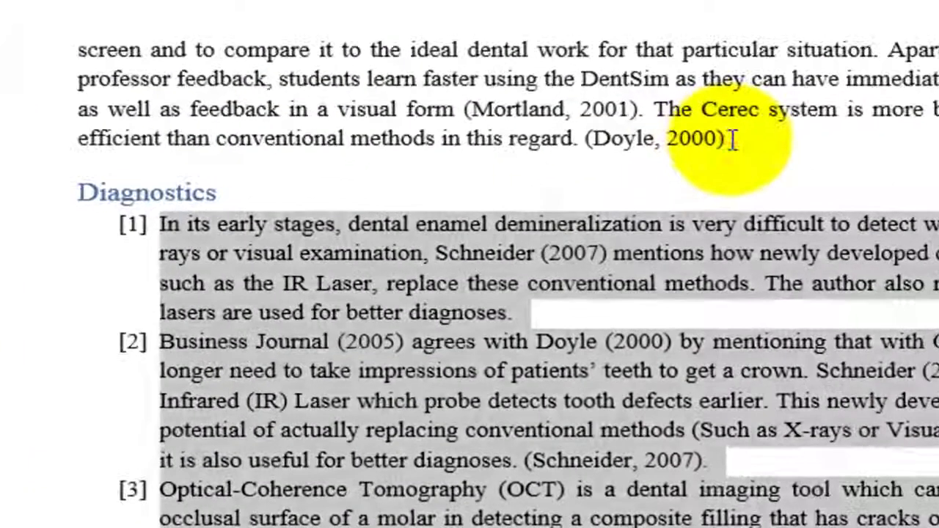
- Replace the author-year citation at the end of the paragraph above Diagnostics with [1]
click(494, 160)
mouse_move(726, 139)
mouse_down()
mouse_move(581, 139)
mouse_move(676, 111)
mouse_move(729, 139)
mouse_up()
click(581, 138)
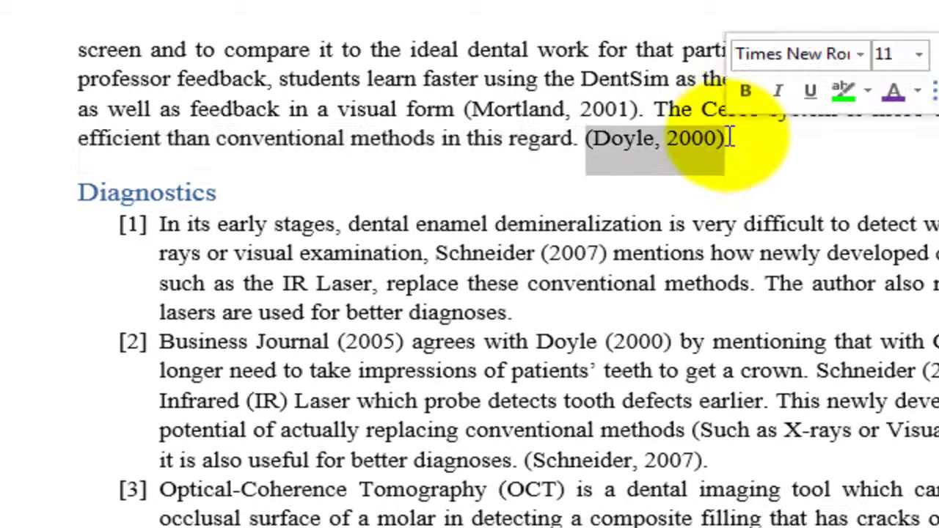
text([)
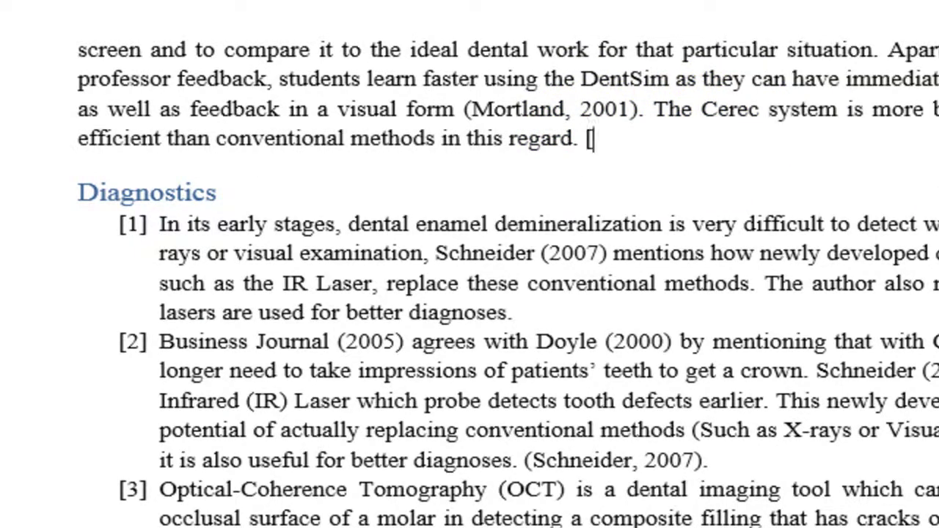
text(1])
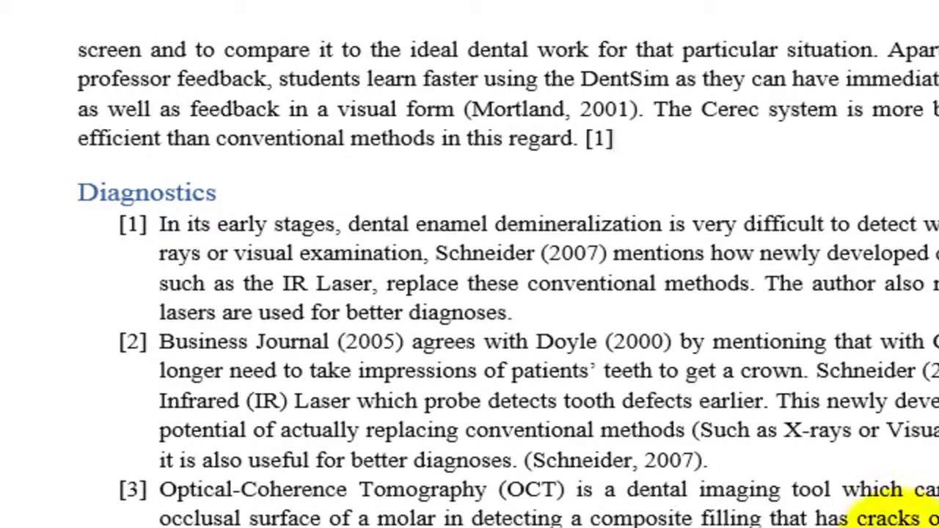
- Select the Diagnostics list's number labels and undo the citation replacement in the paragraph above
click(754, 215)
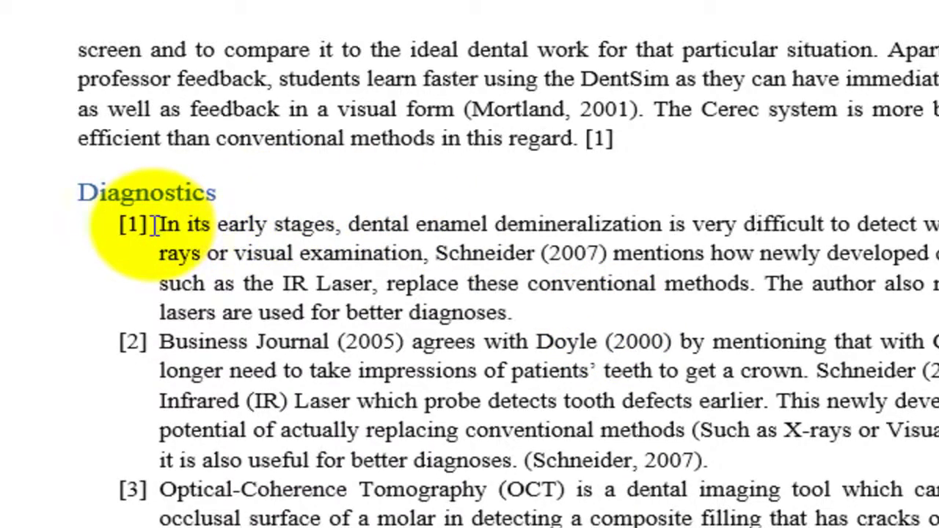
click(130, 225)
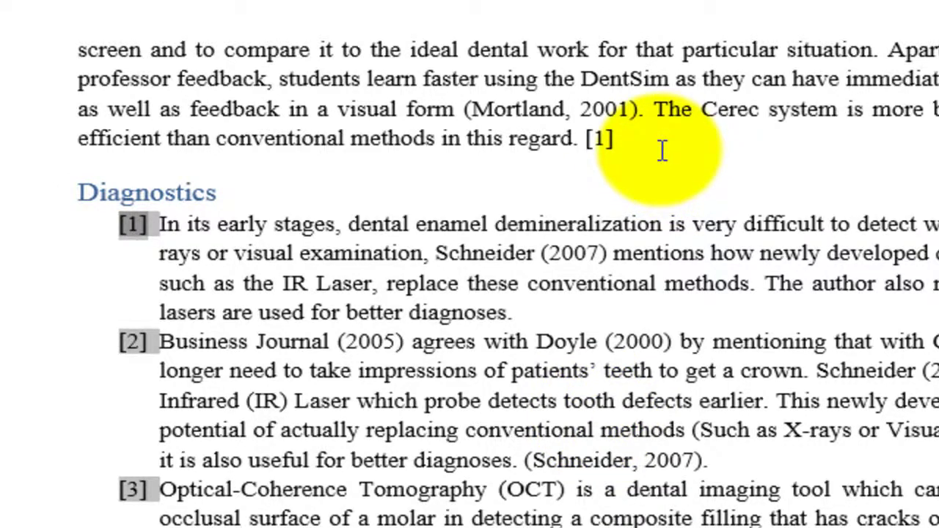
key(ctrl+z)
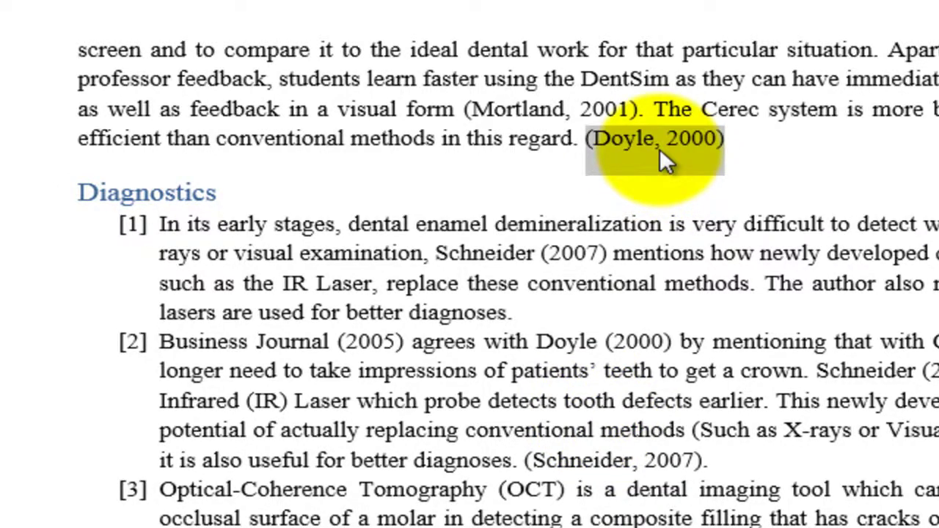
- Select all three numbered Diagnostics paragraphs and open the Set Numbering Value settings for them
click(190, 243)
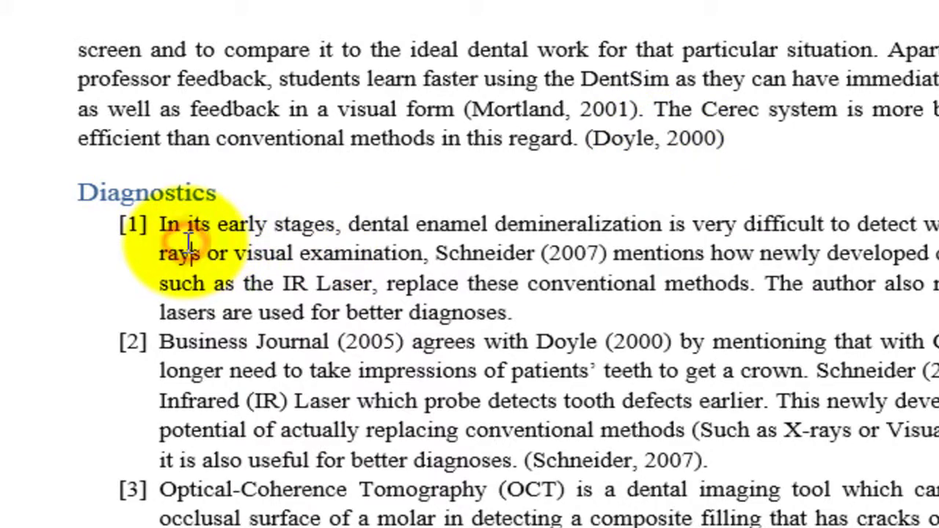
drag(469, 525, 174, 223)
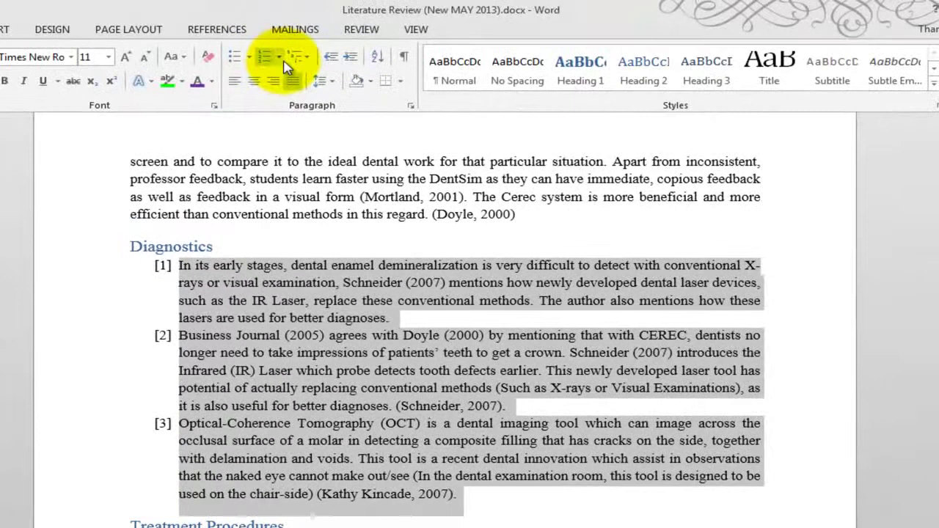
click(279, 58)
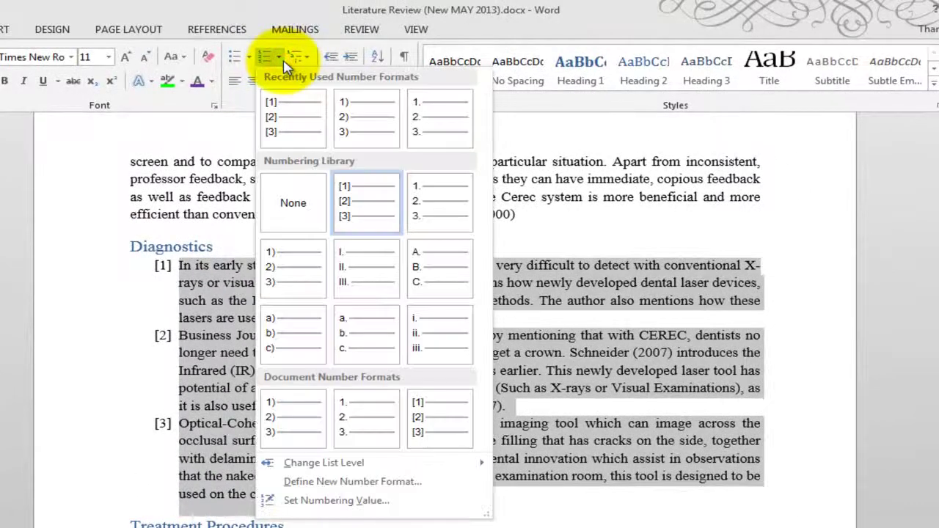
click(361, 501)
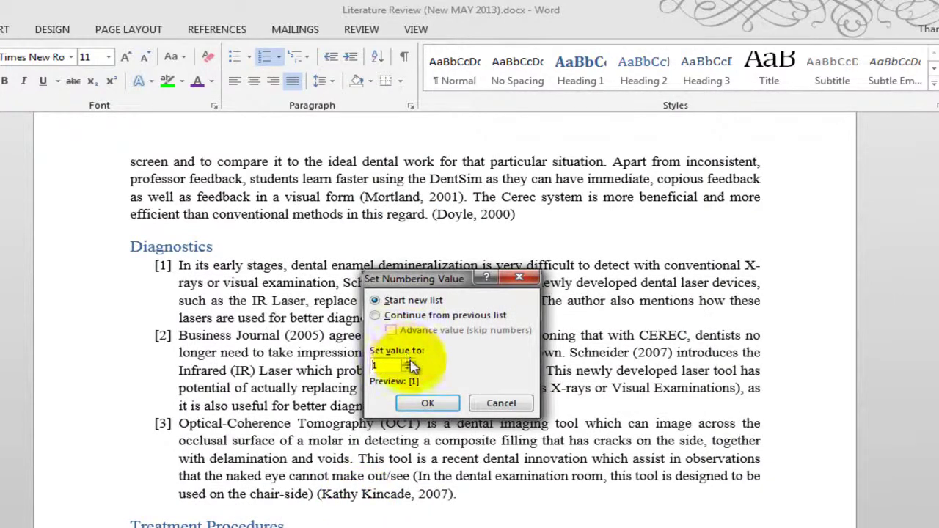
- Try the Continue from previous list option with Advance value, and switch back to Start new list
click(405, 316)
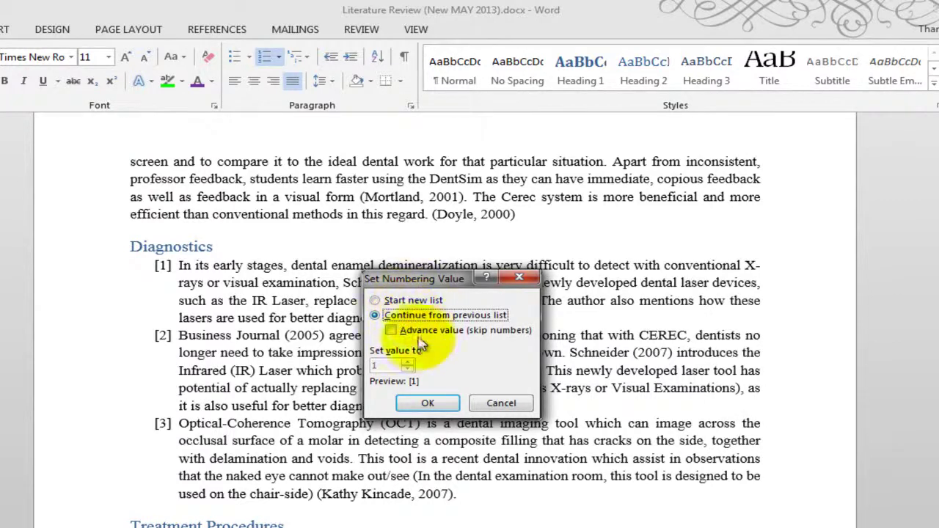
click(418, 333)
click(415, 331)
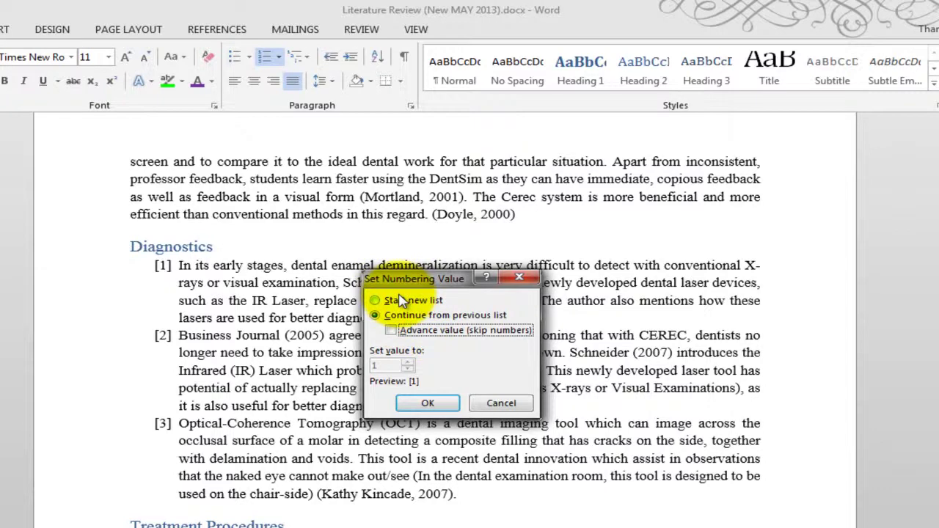
click(399, 300)
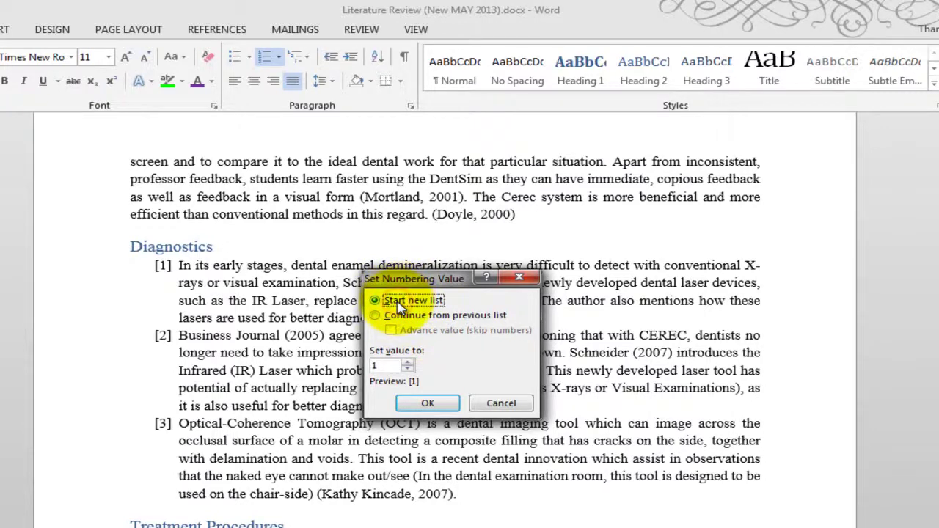
- Try a starting value of 4 for the new list, return it to 1, and leave without applying the numbering value
click(409, 362)
click(408, 363)
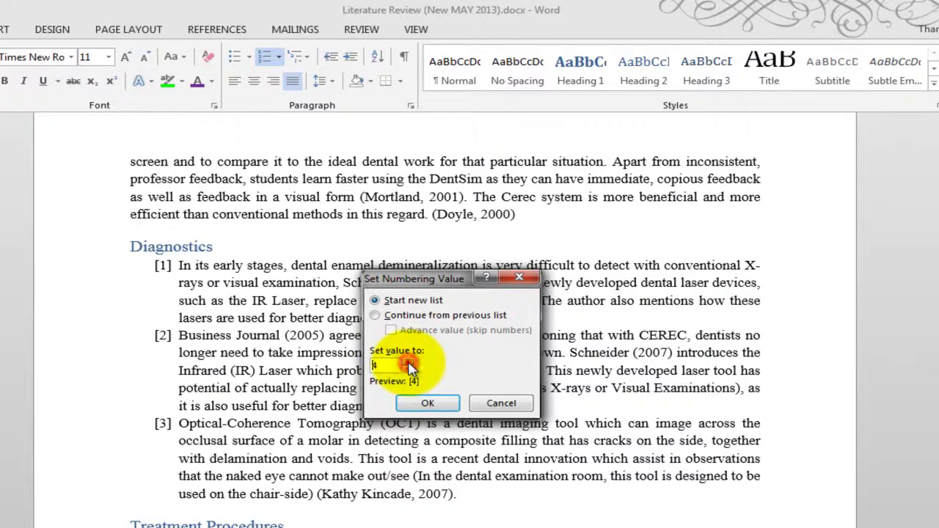
click(408, 363)
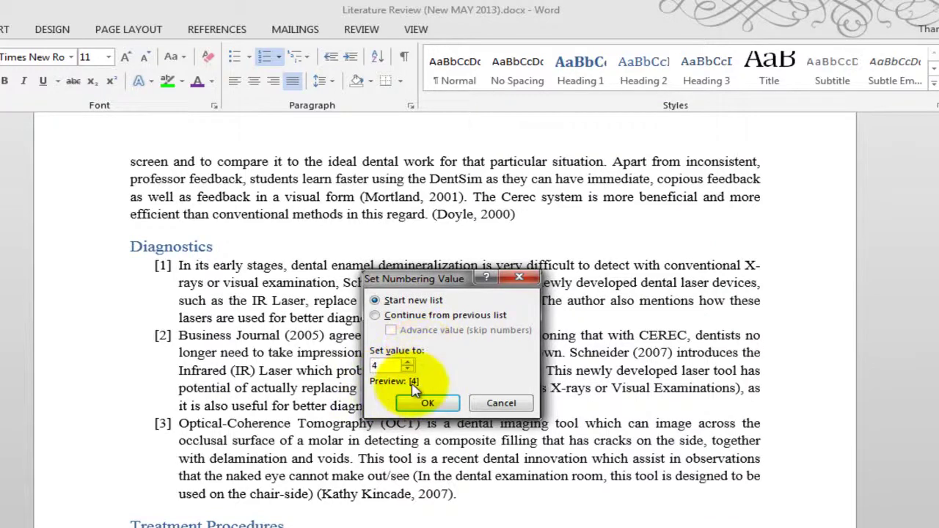
click(408, 368)
click(409, 369)
click(409, 368)
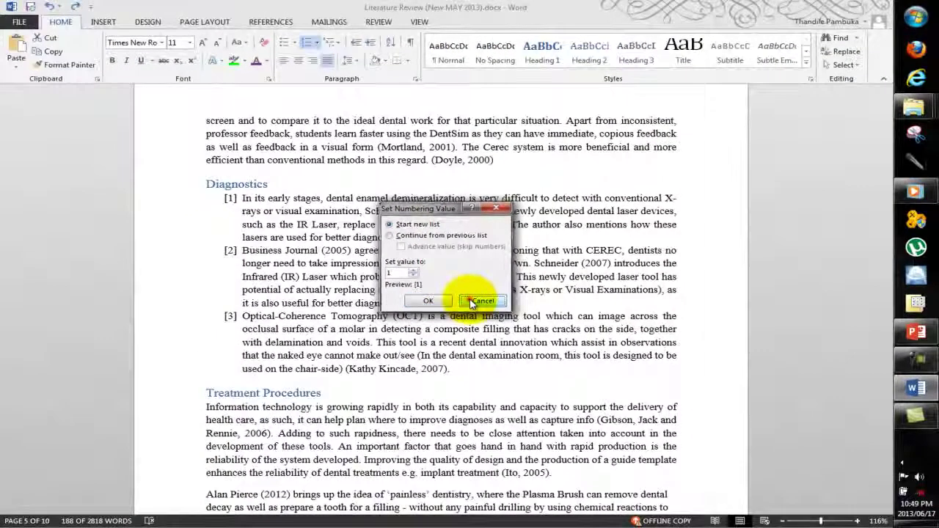
click(488, 405)
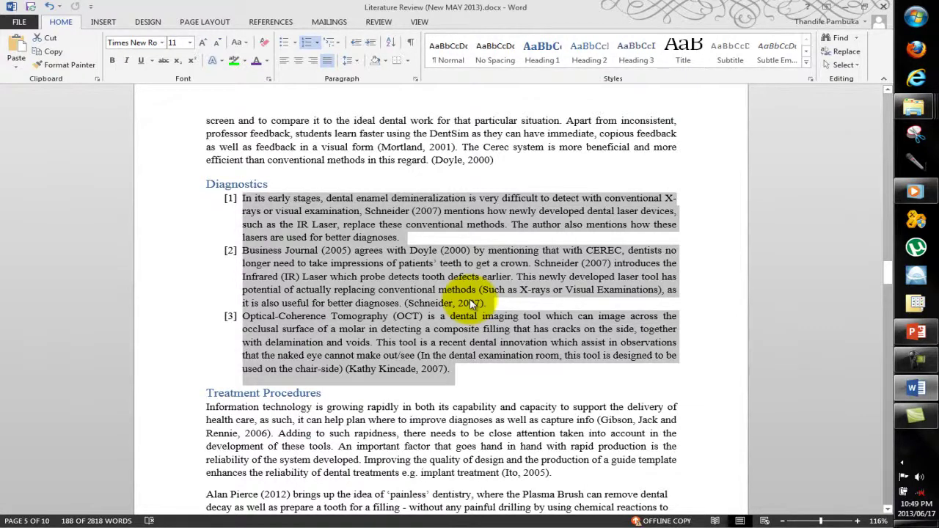
- Apply the 1) a) i) multilevel list format to the selected Diagnostics paragraphs
click(319, 44)
click(319, 44)
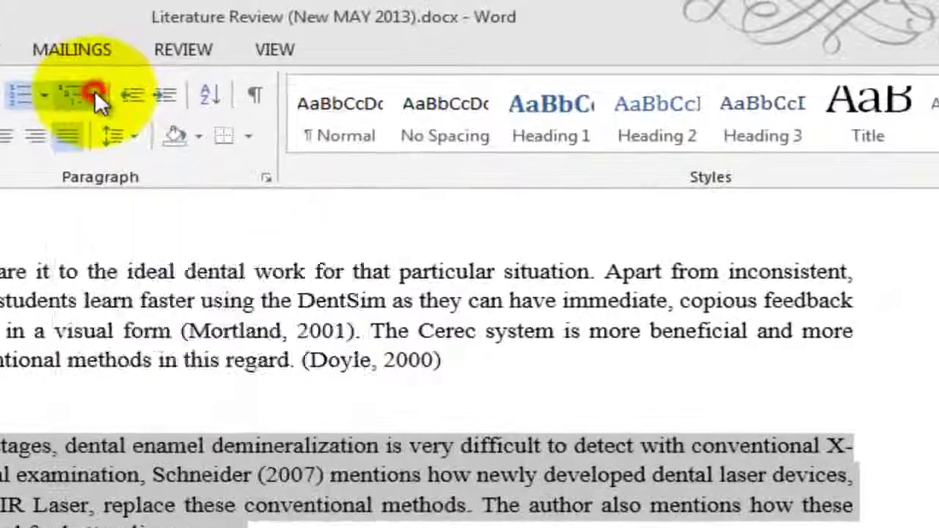
click(339, 42)
mouse_move(125, 228)
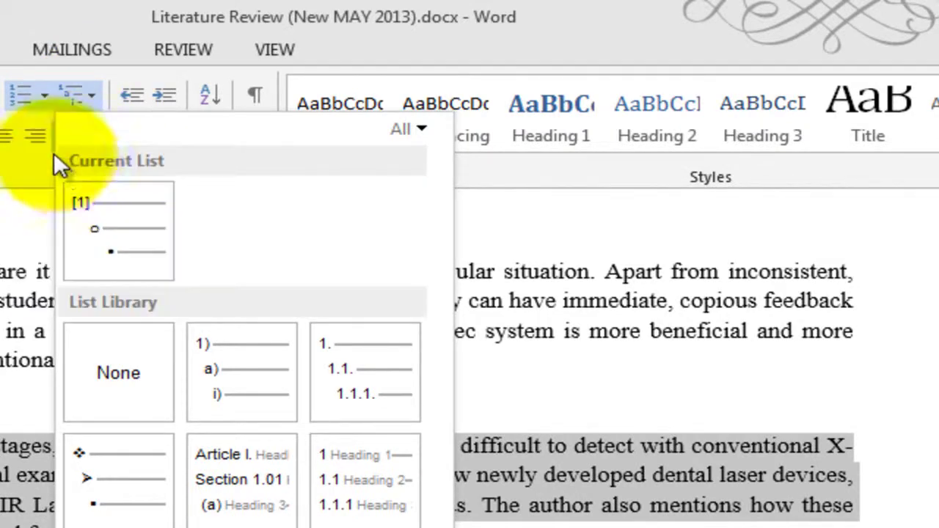
mouse_move(145, 510)
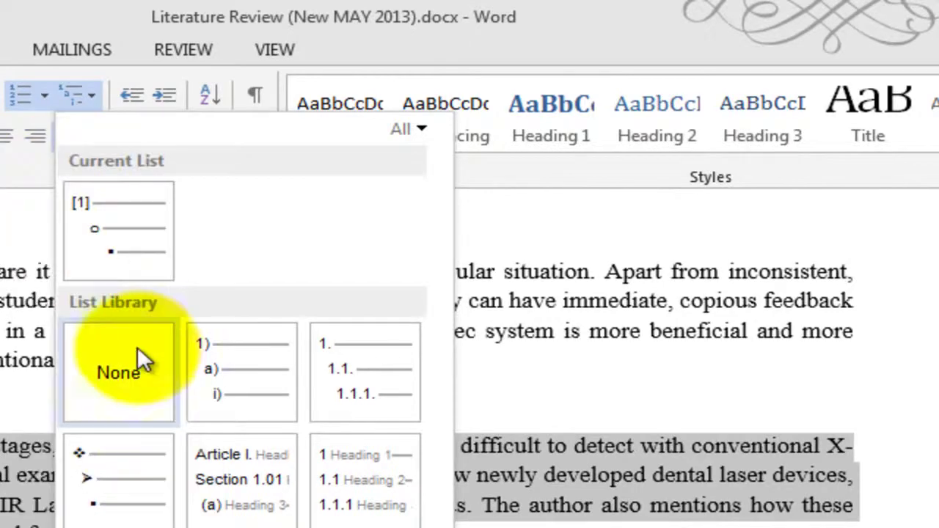
mouse_move(209, 377)
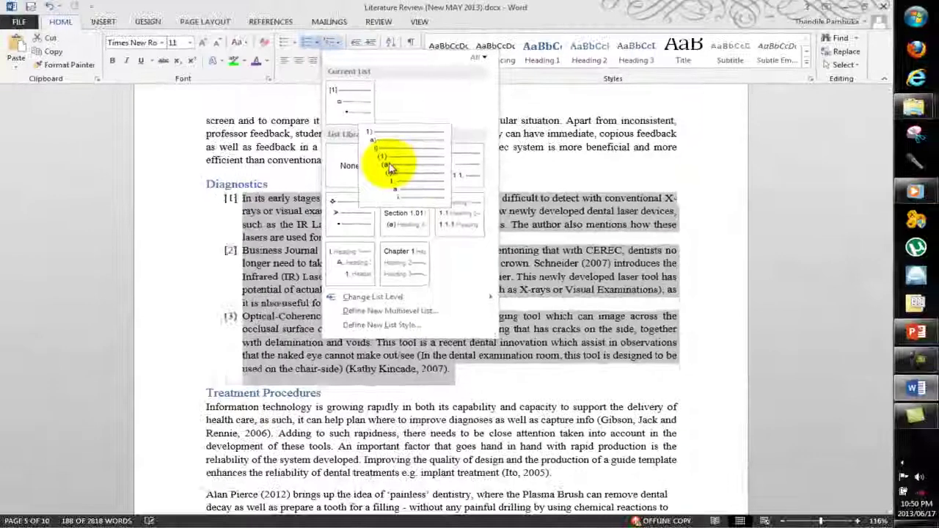
click(389, 168)
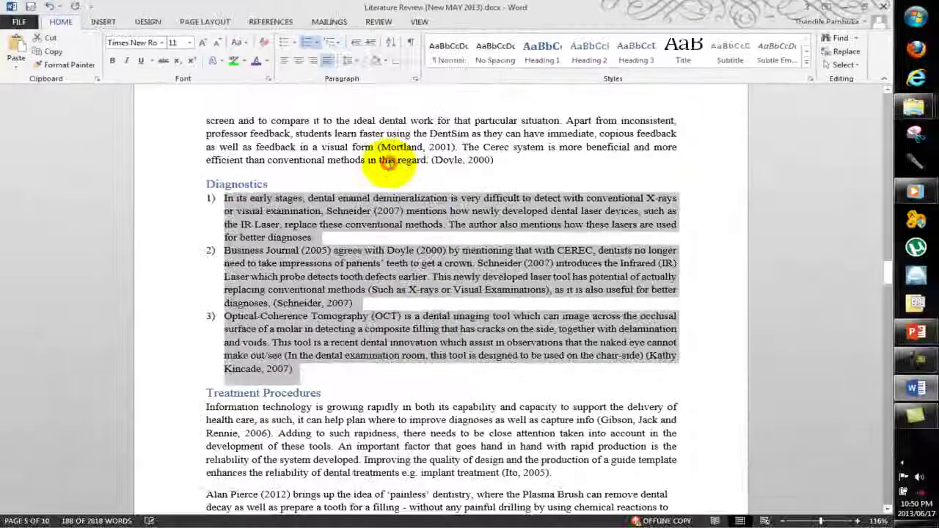
- Examine the level preview of the 1) a) i) format in the multilevel list library
click(334, 43)
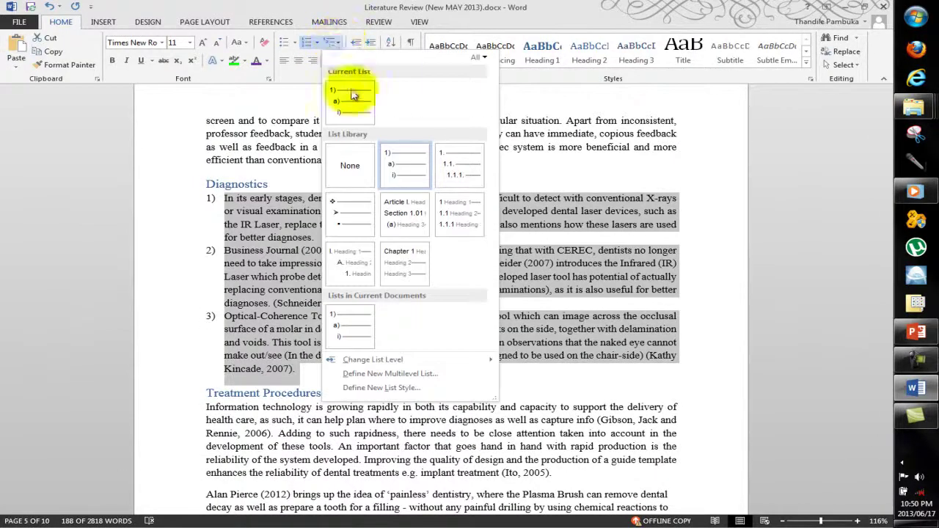
mouse_move(387, 160)
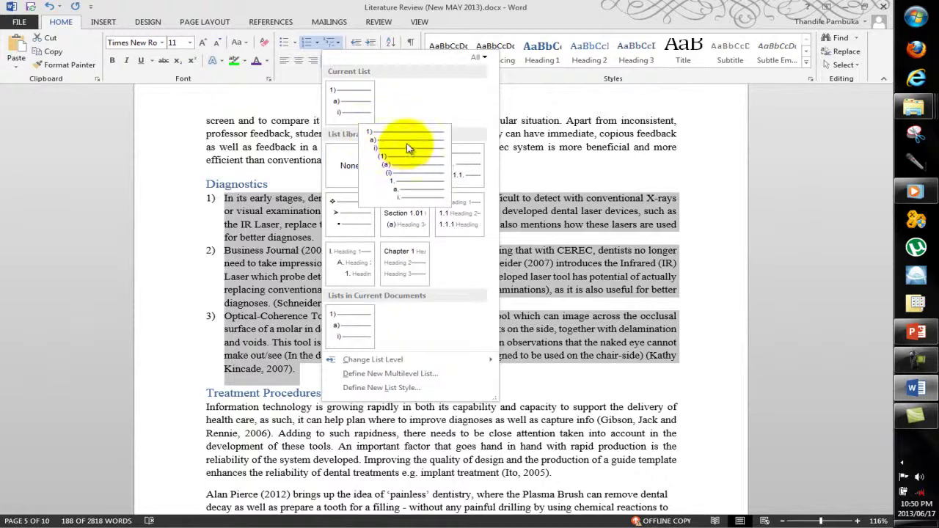